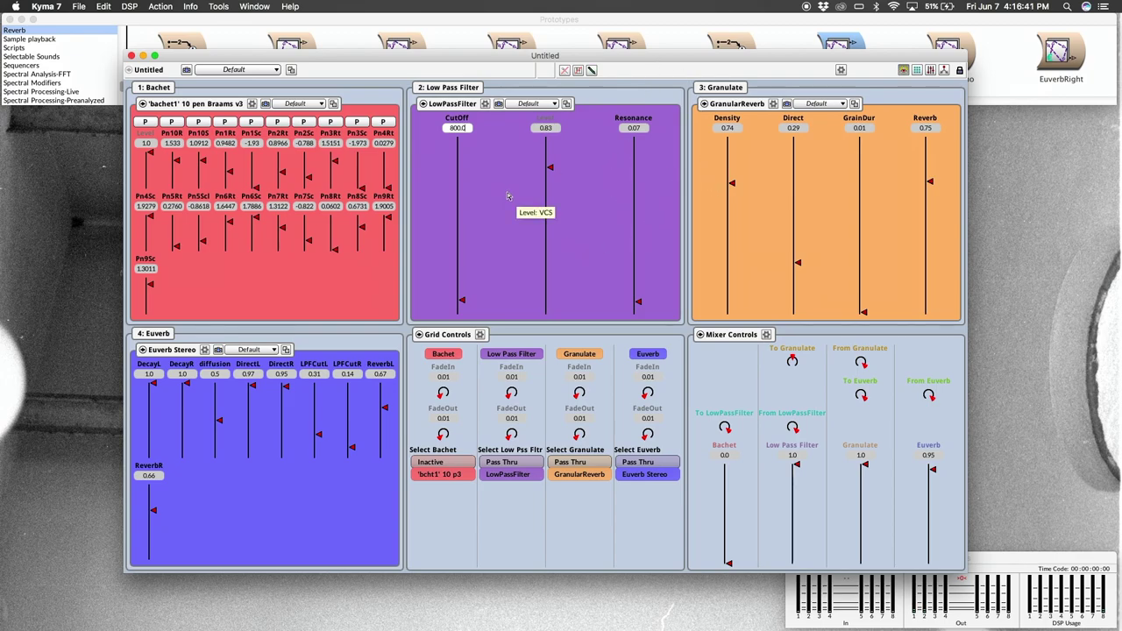
- Shift the Untitled VCS control surface slightly down and to the right
drag(426, 57, 457, 173)
- Stop the MultiGrid, open the Bachet cell's bachet1 10 pen Braams v3 sound editor, and view its sample folder
click(450, 145)
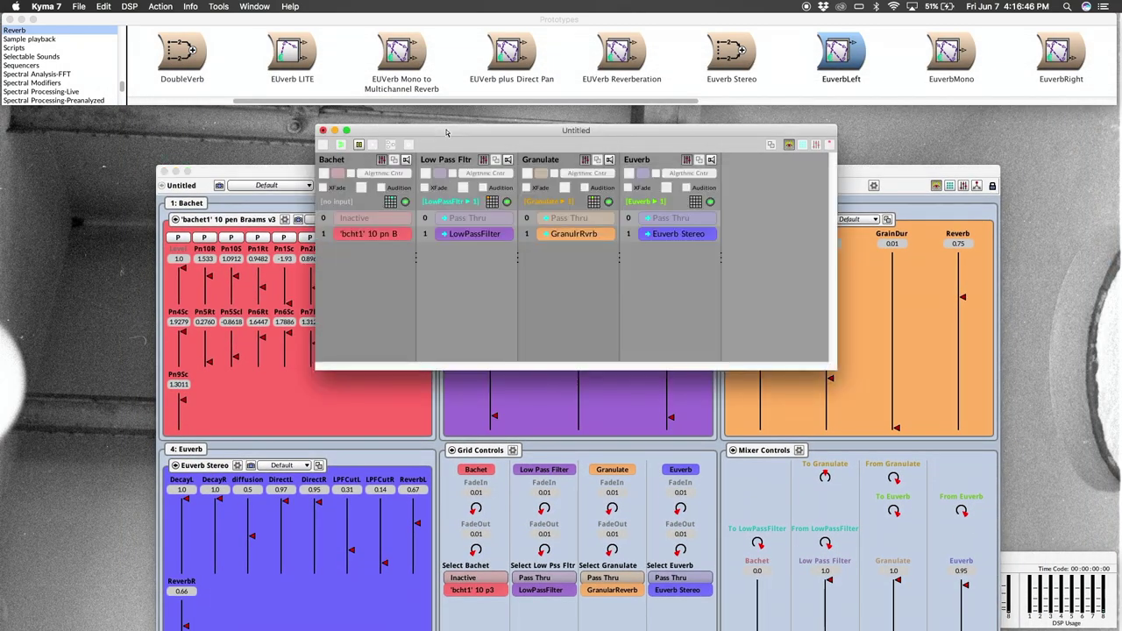
click(381, 238)
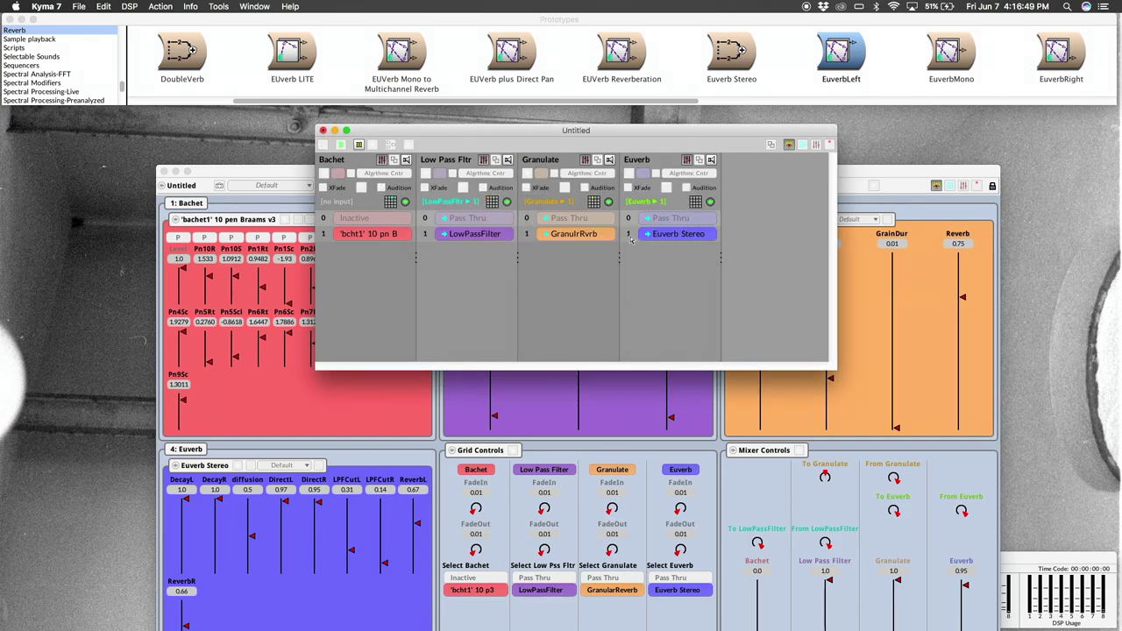
click(624, 235)
key(ctrl+space)
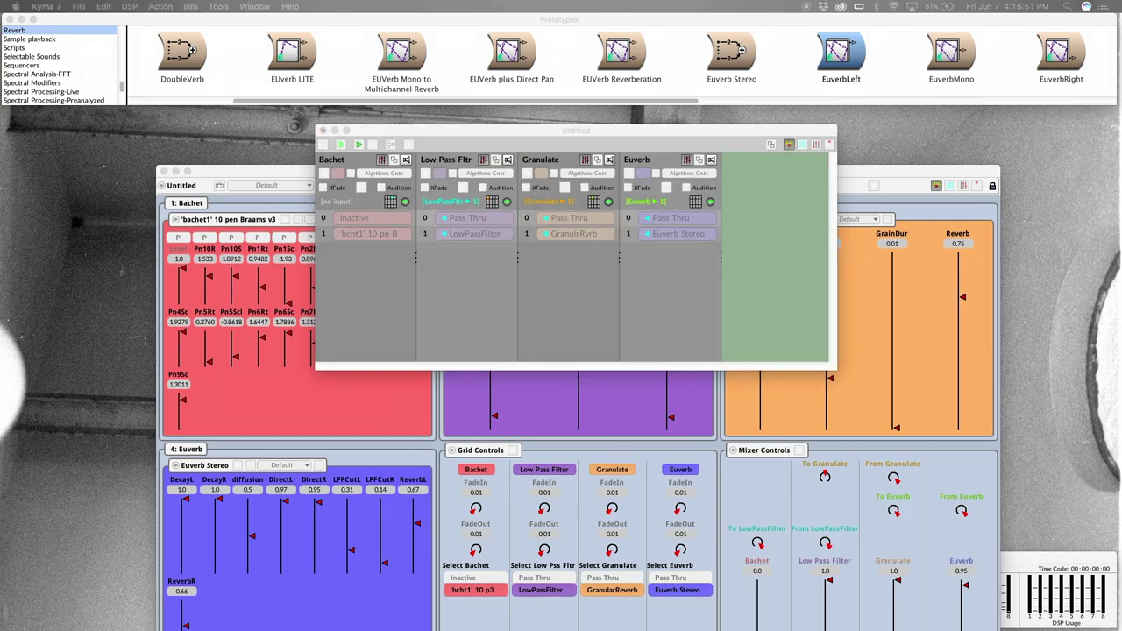
double_click(369, 233)
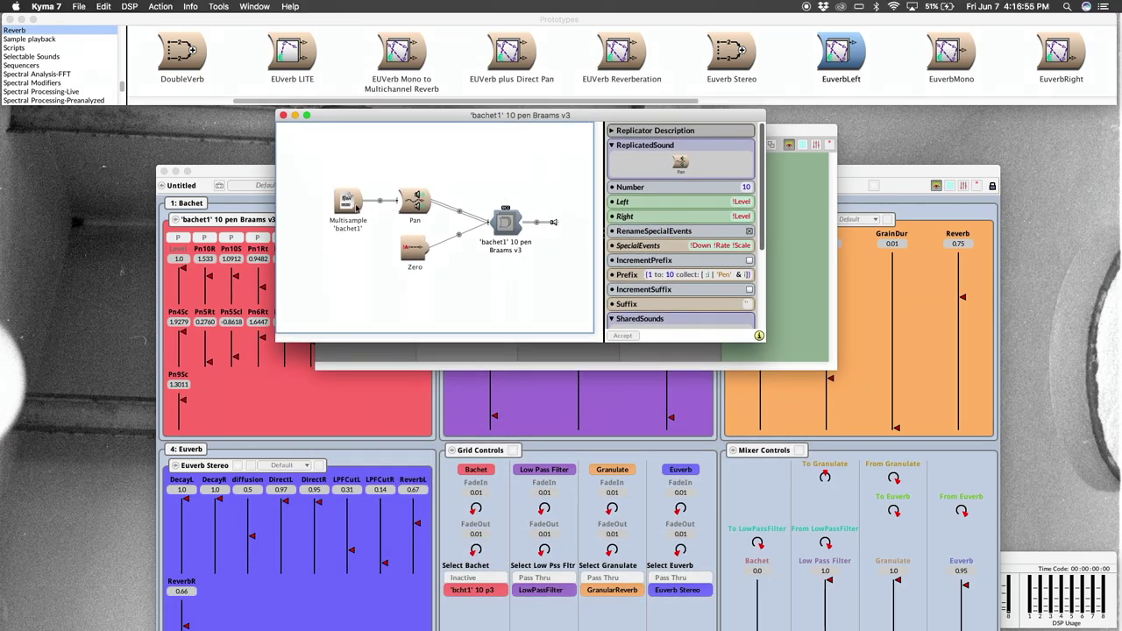
mouse_move(356, 208)
key(super+Tab)
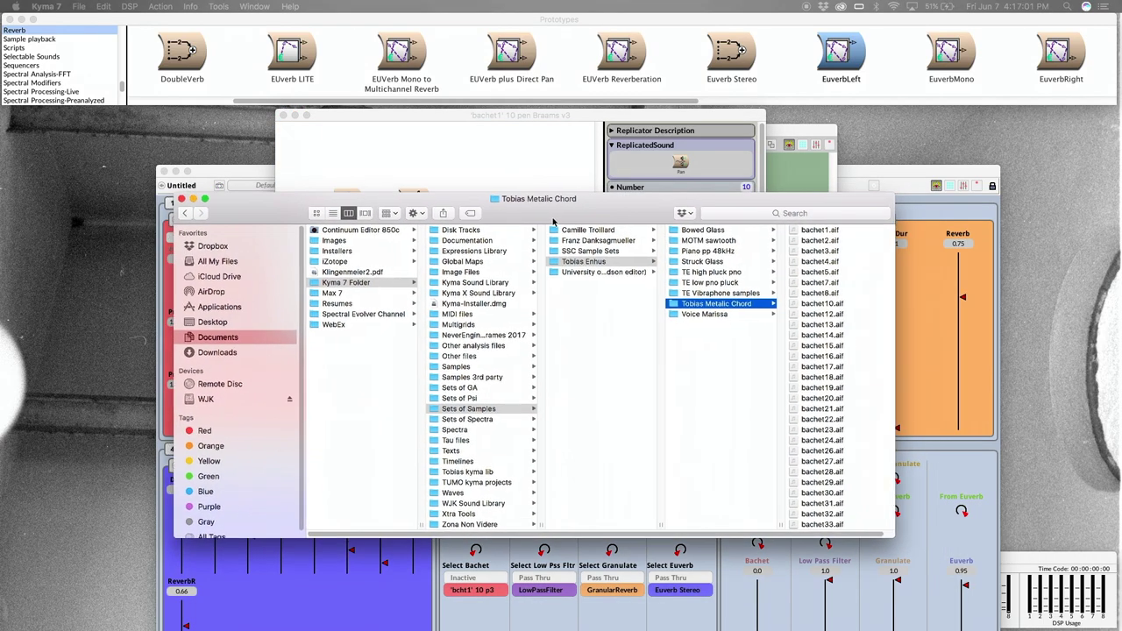
drag(553, 221, 541, 221)
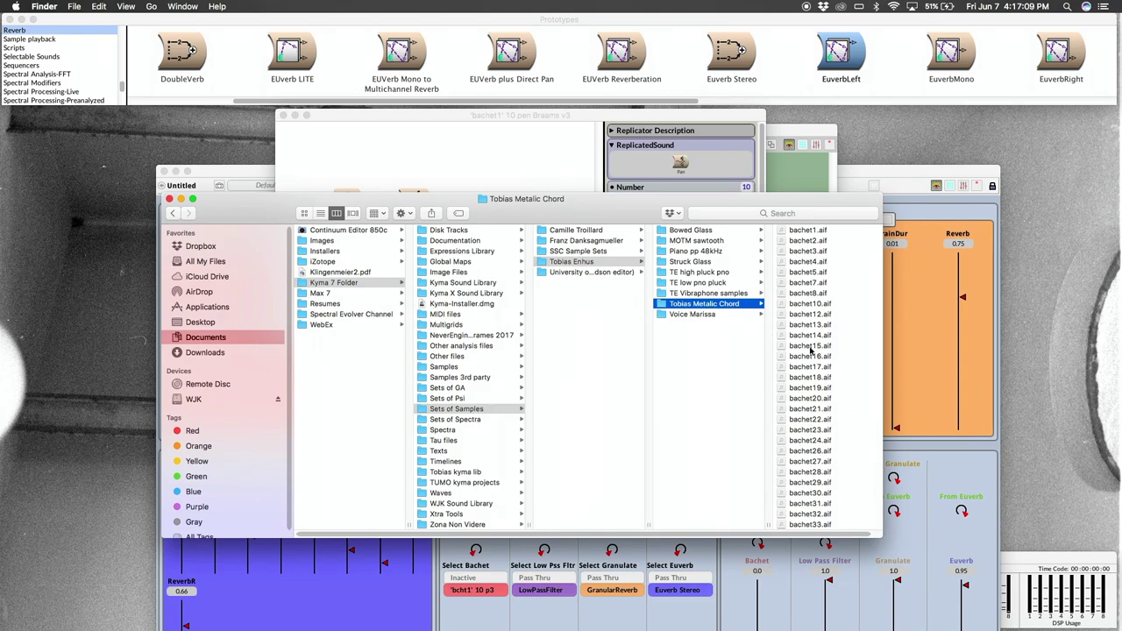
scroll(812, 351, down, 3)
scroll(811, 351, up, 3)
click(170, 199)
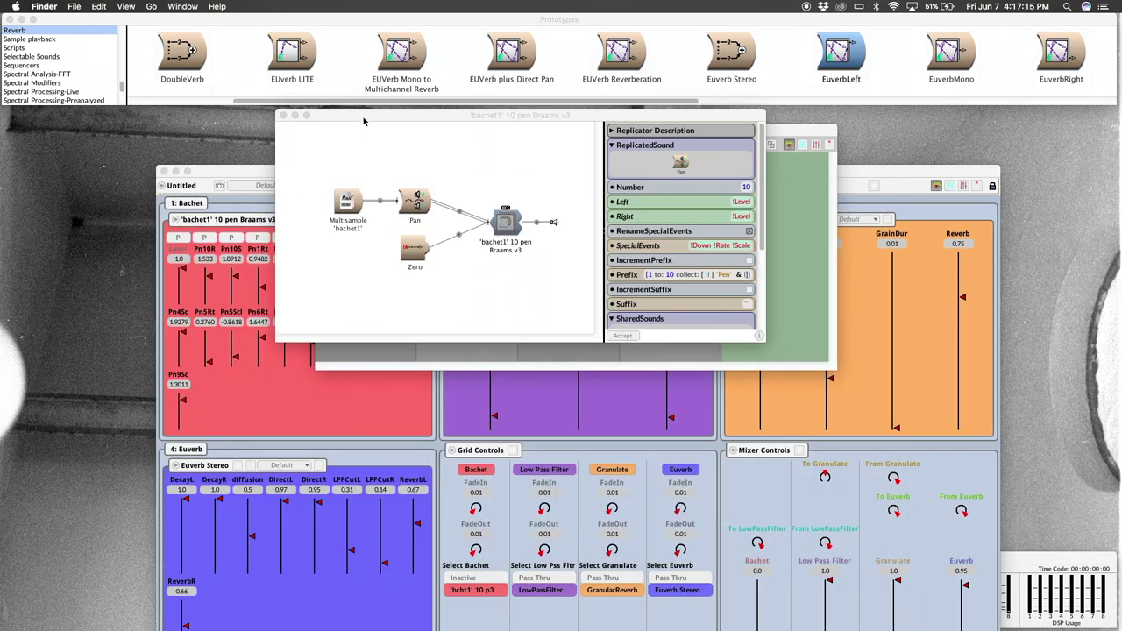
- Reposition the bachet1 editor, select the Multisample bachet1 node, and enlarge the window
drag(363, 120, 299, 161)
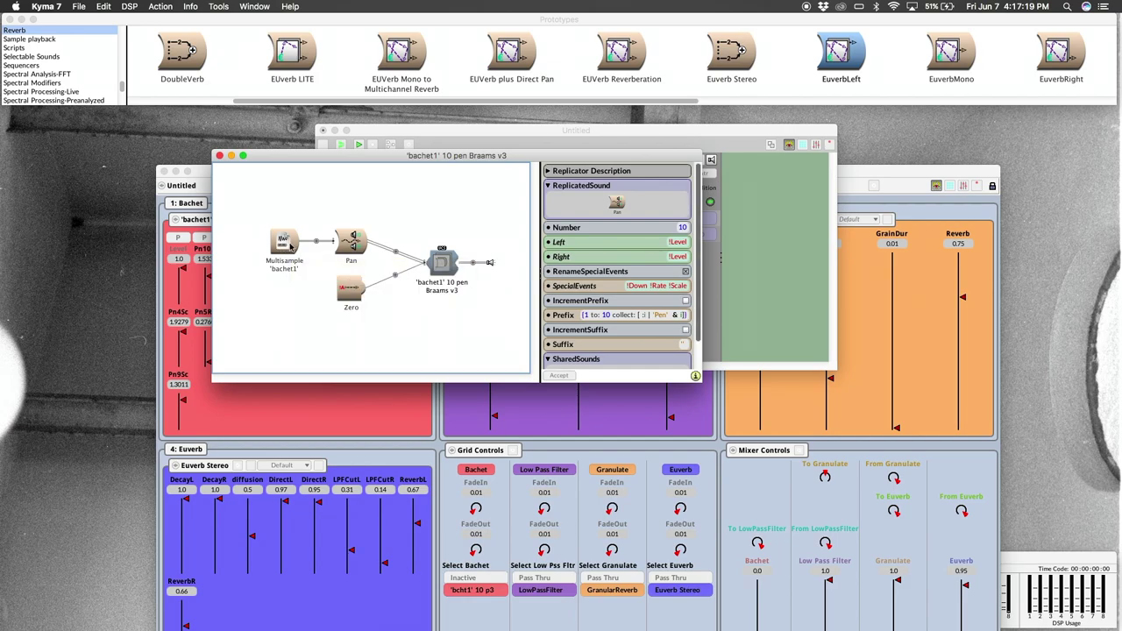
mouse_move(287, 251)
click(286, 246)
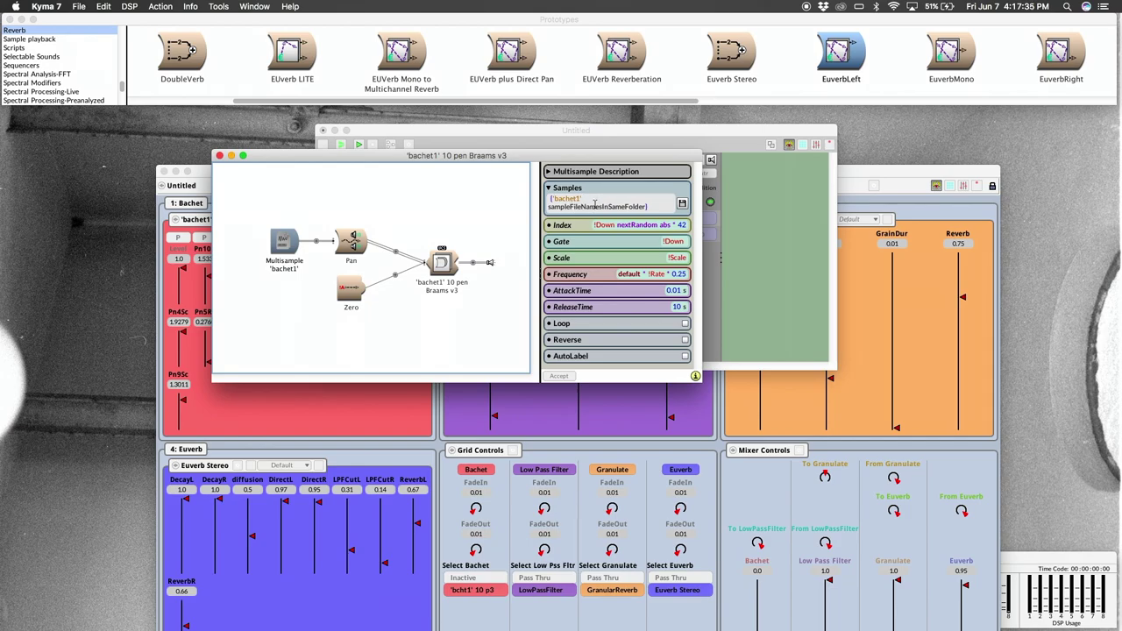
mouse_move(595, 203)
drag(702, 379, 752, 397)
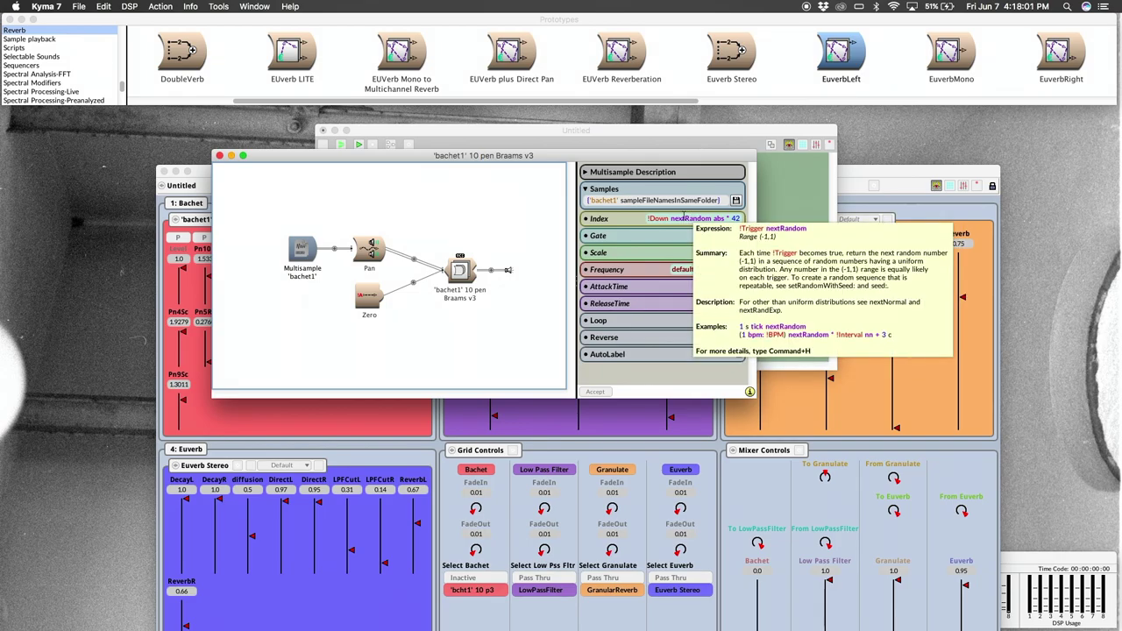
click(459, 271)
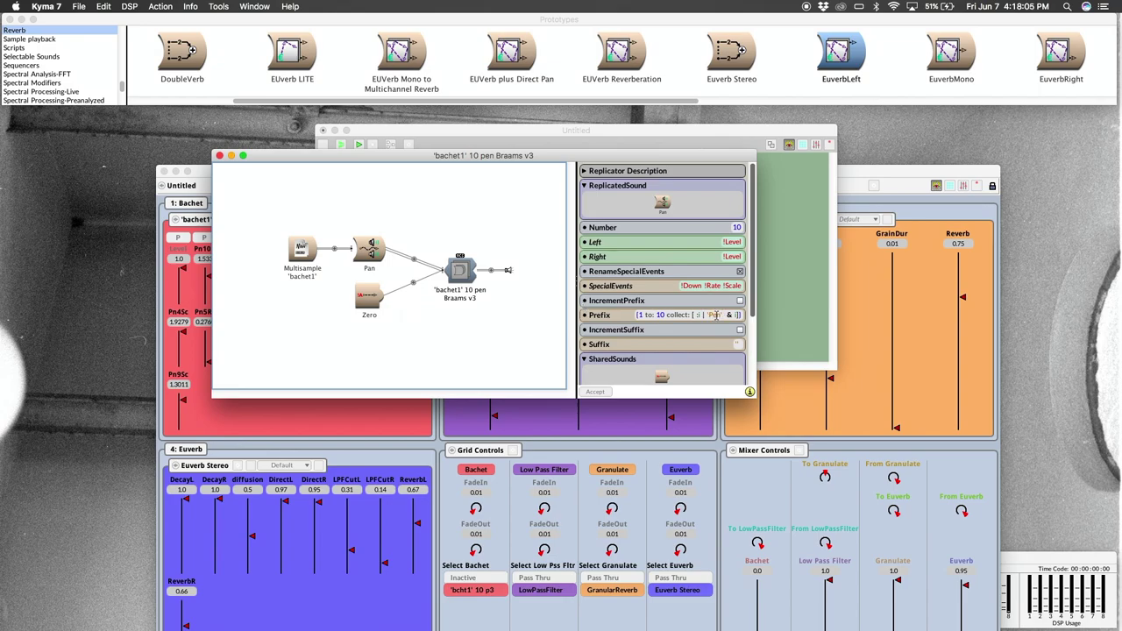
double_click(715, 316)
click(303, 250)
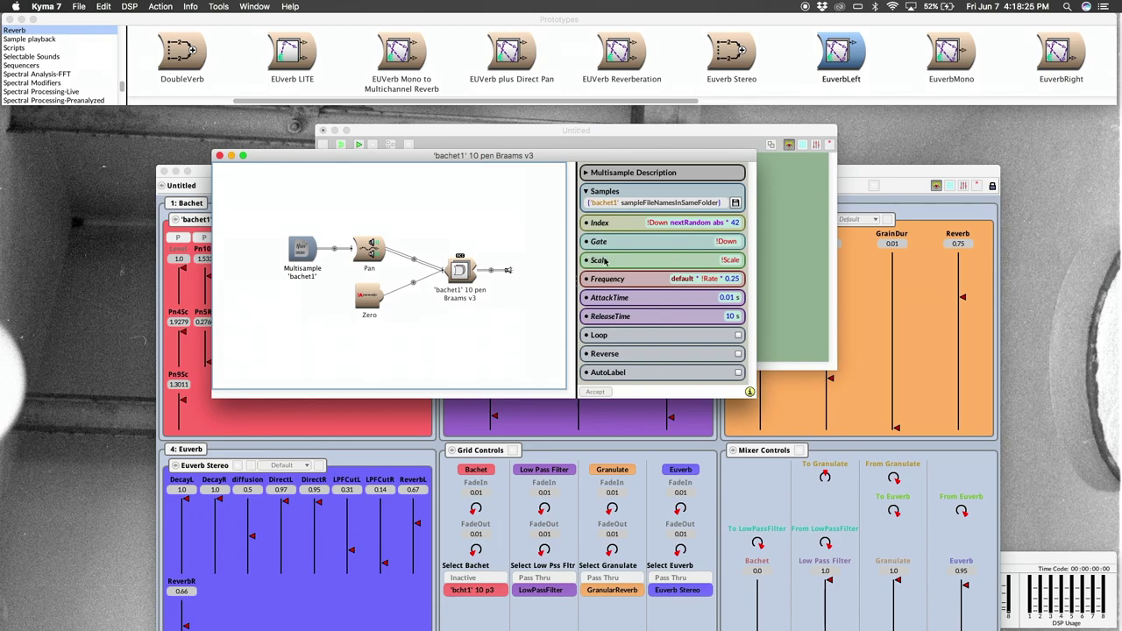
- Select the Pan node to view its '!VoiceNumber - 1 / ?NumberVoices' expression and Power type
mouse_move(604, 261)
mouse_move(372, 252)
click(370, 248)
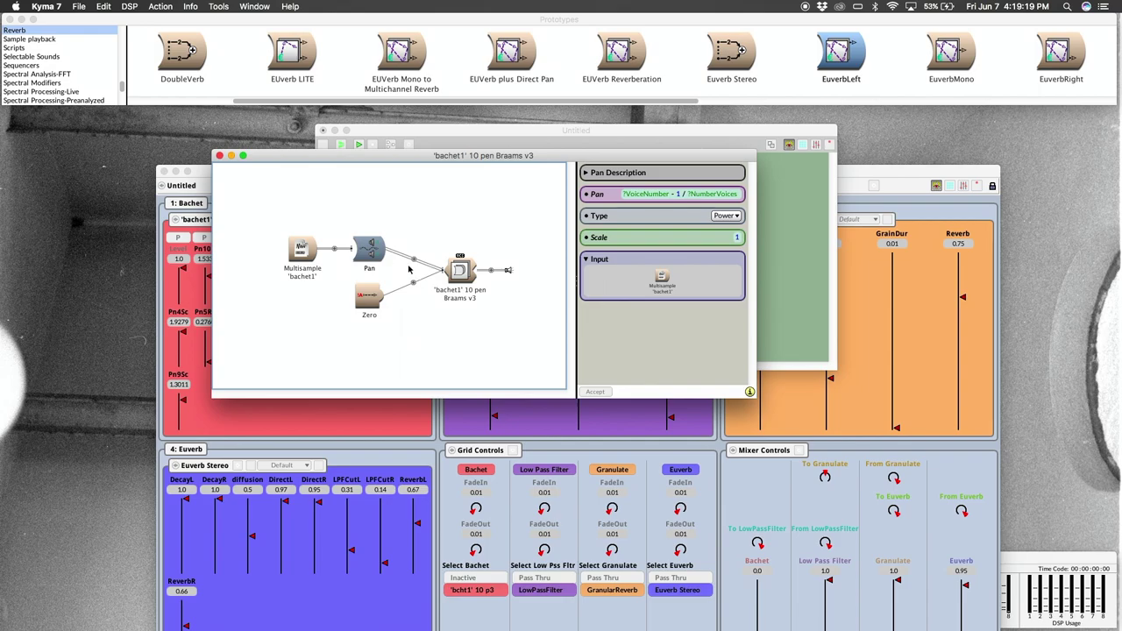
- Search prototypes for 'replicator' and open Replicator for multitouch pen control
click(456, 271)
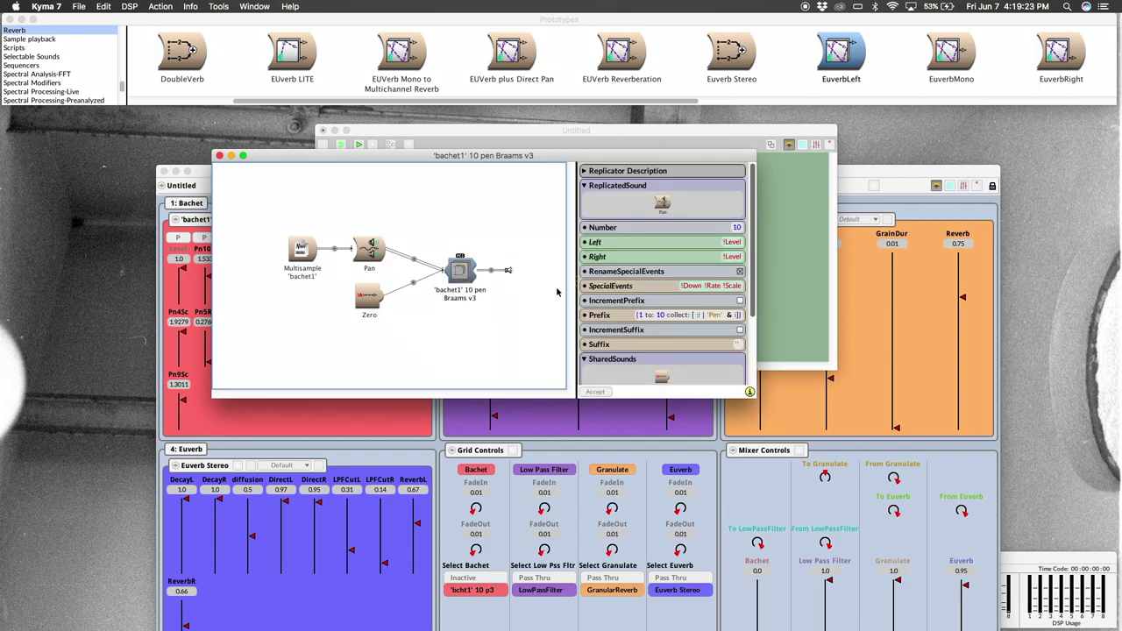
key(super+b)
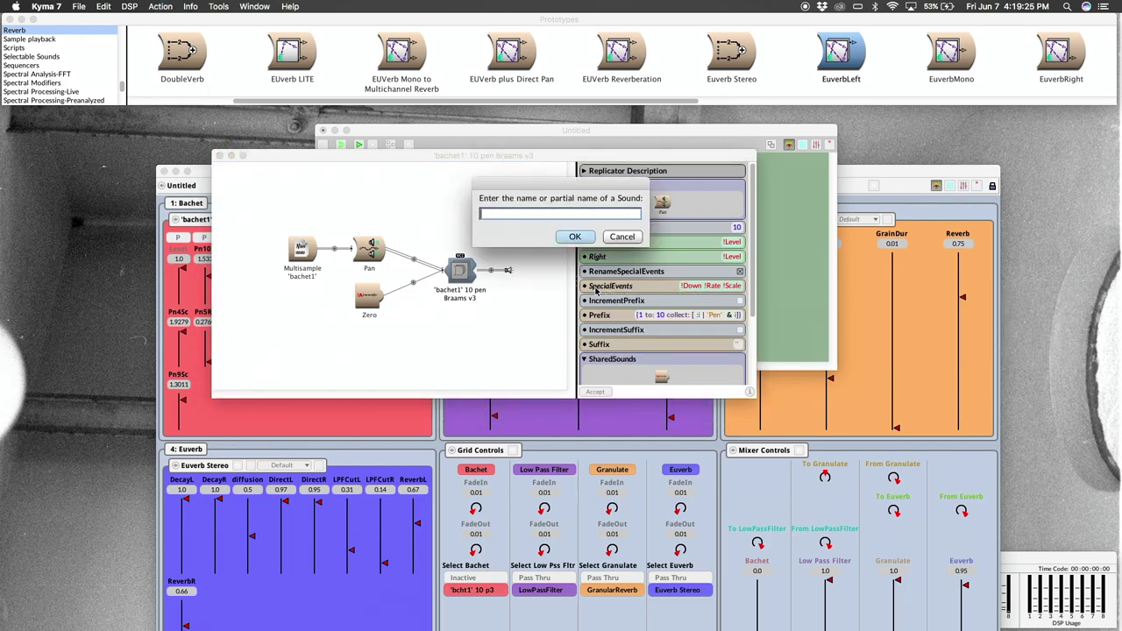
text(replicator)
key(Return)
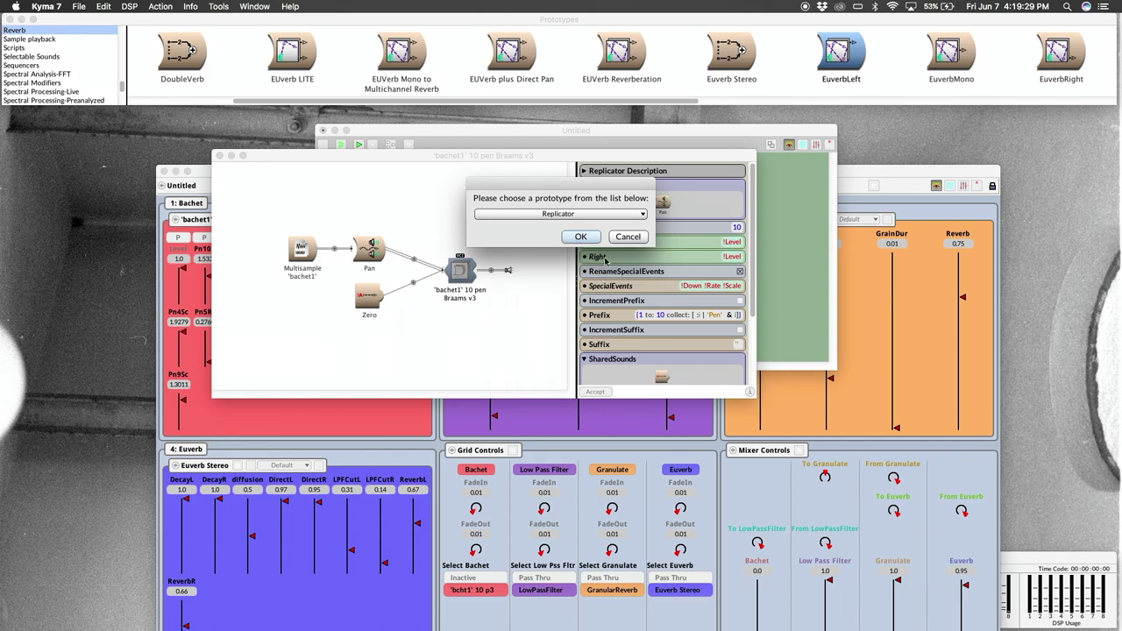
click(581, 237)
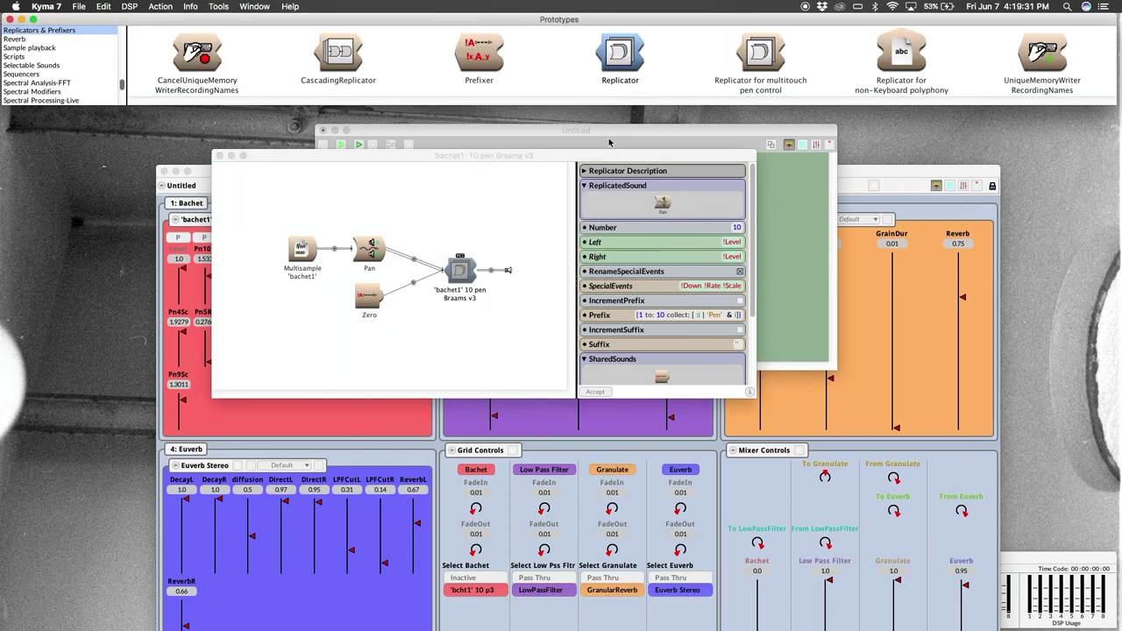
click(761, 55)
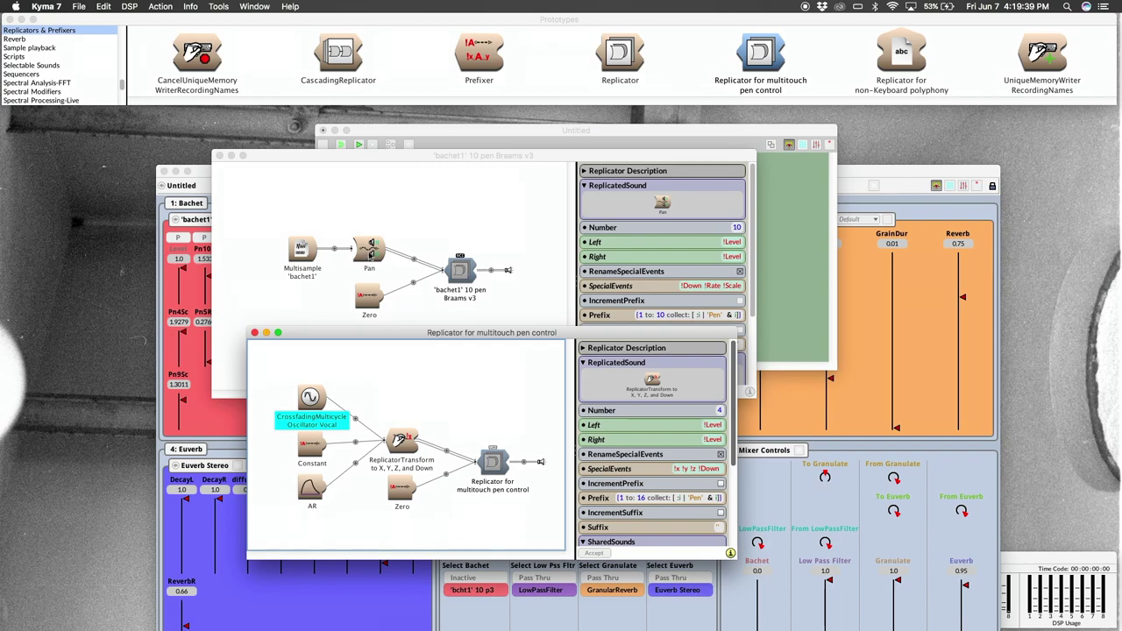
- Replace its ReplicatorTransform with the Pan sound, then close the replicator without saving
drag(369, 254, 384, 302)
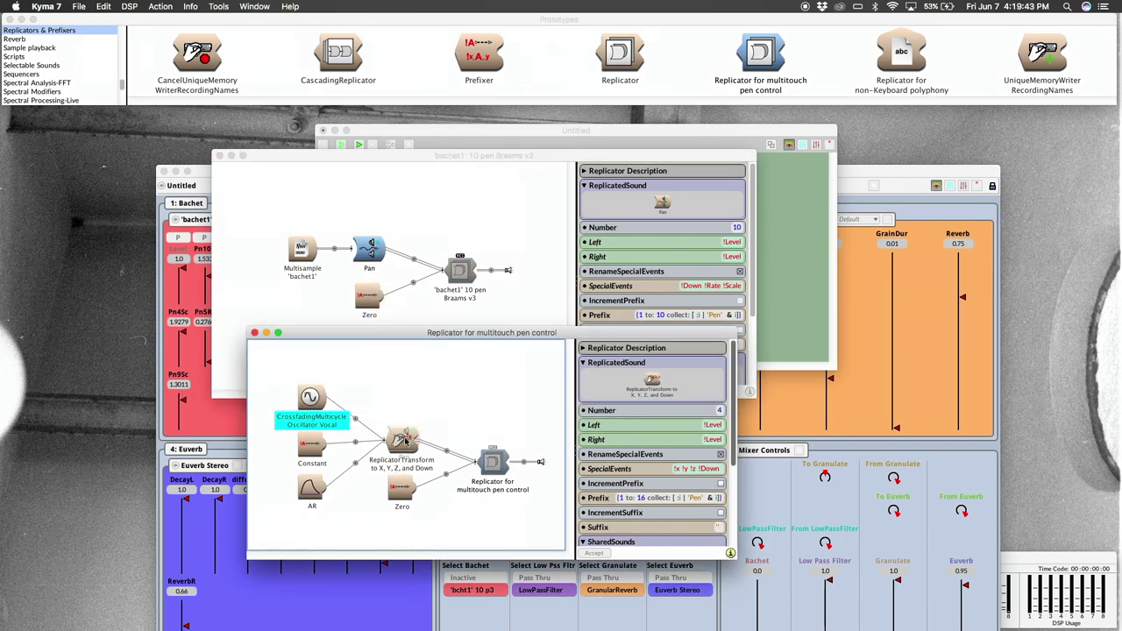
drag(405, 441, 404, 438)
click(623, 262)
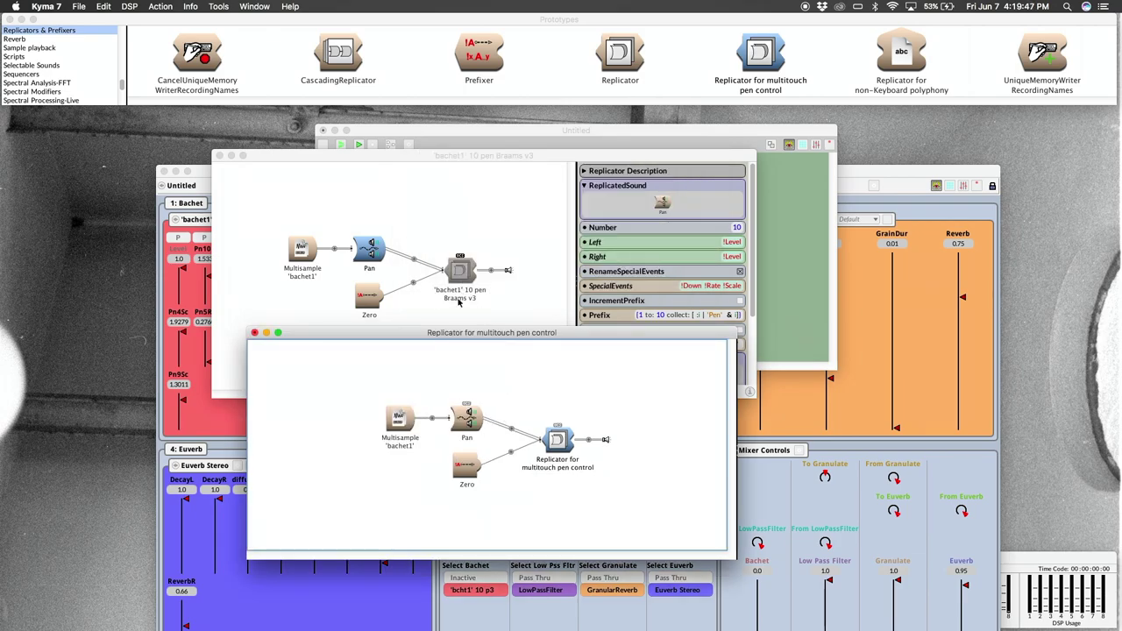
click(255, 333)
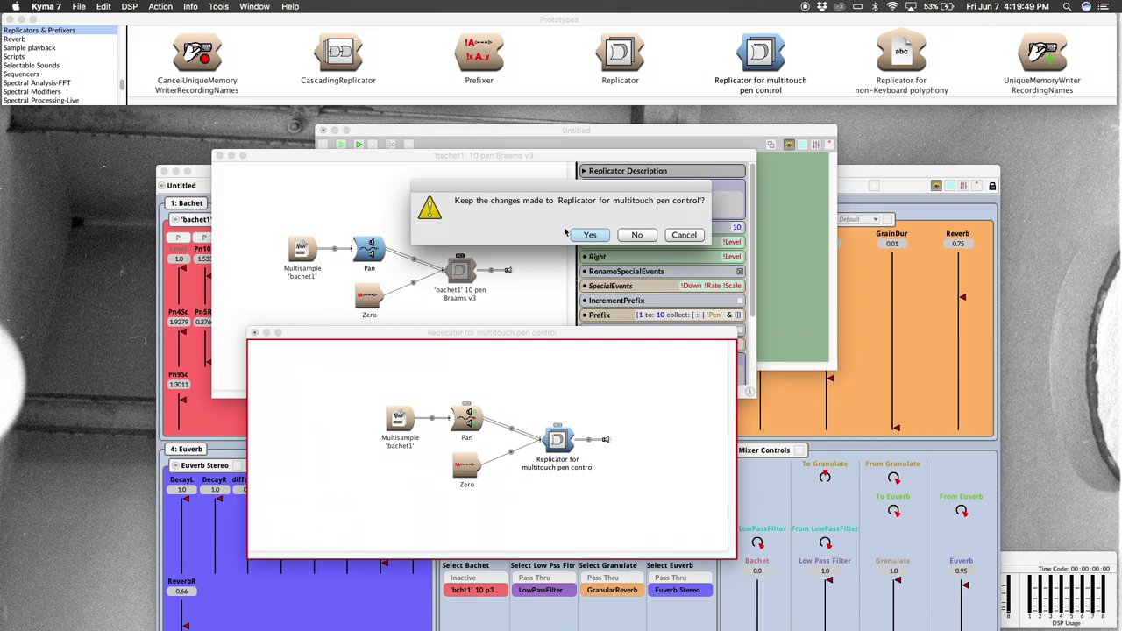
click(637, 234)
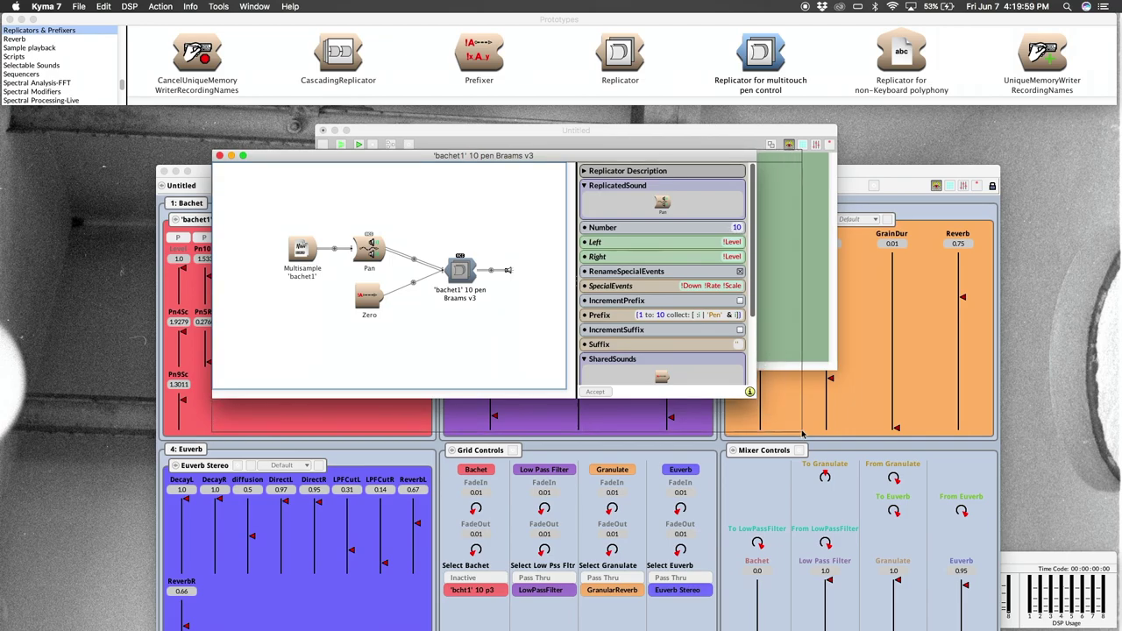
- Enlarge the bachet1 10 pen Braams v3 editor window from its bottom-right corner
drag(750, 392, 805, 431)
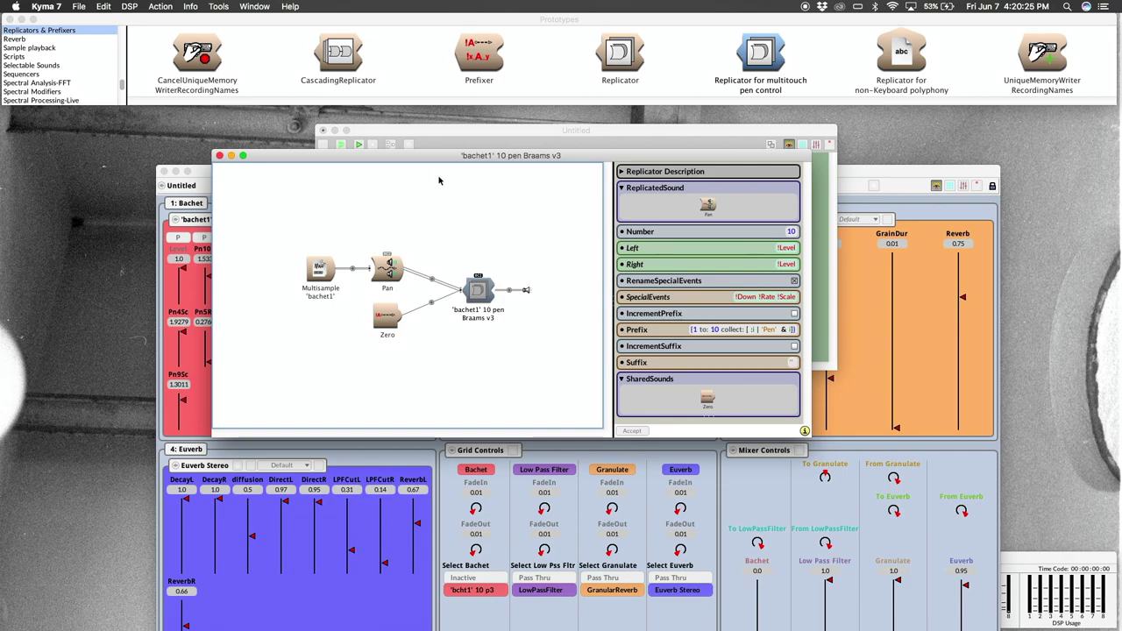
- Create a new Untitled track window with File > New, then close it without saving
click(79, 7)
click(83, 23)
click(563, 236)
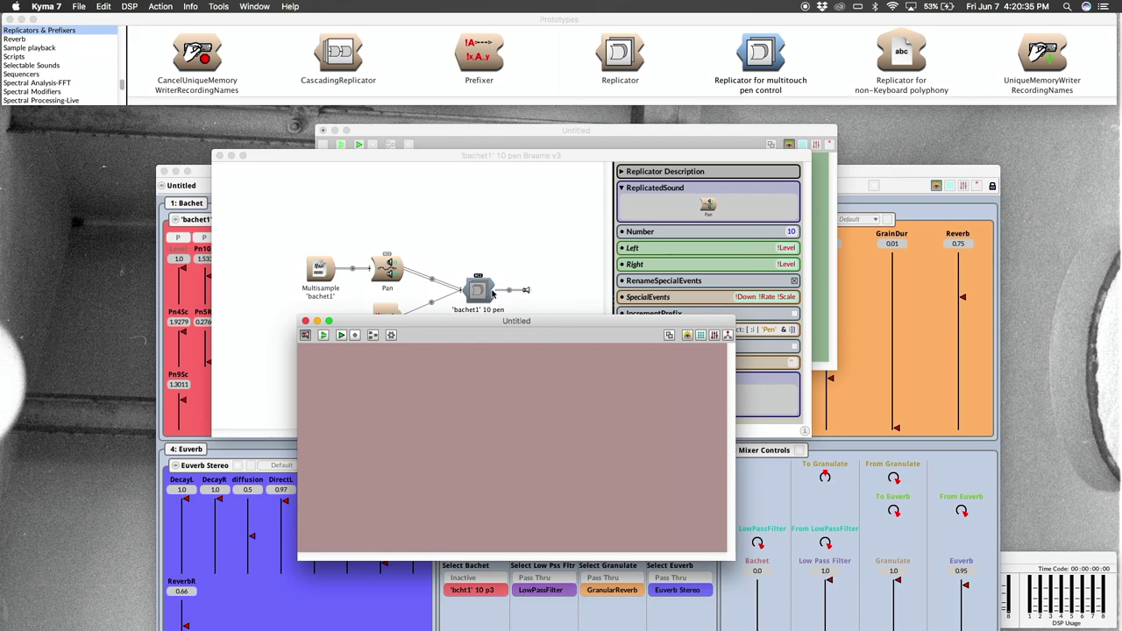
click(493, 294)
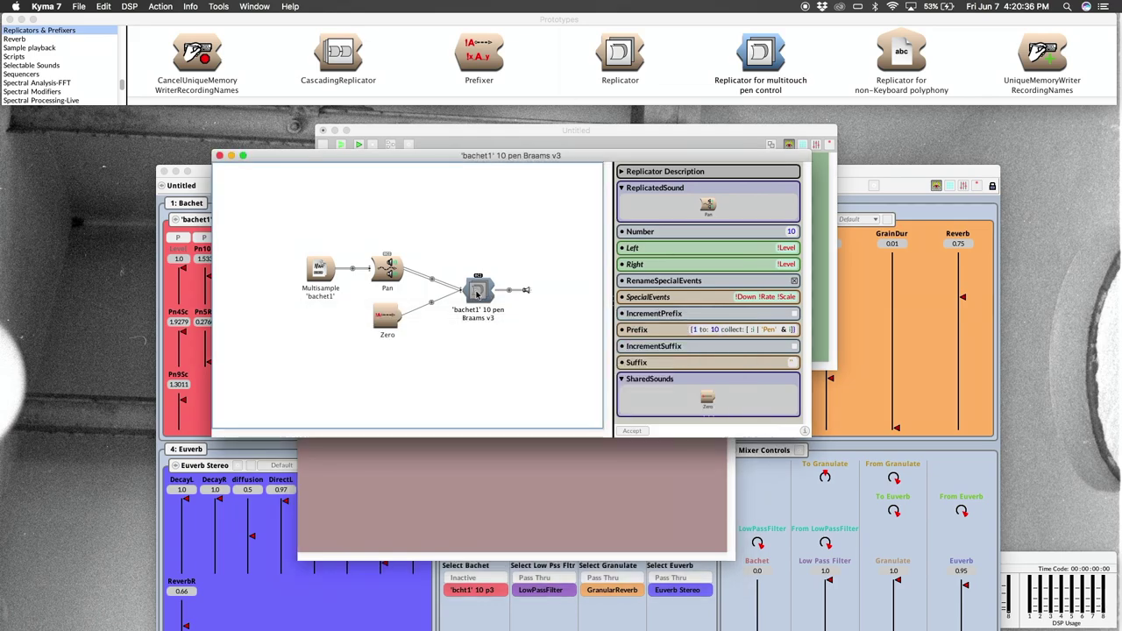
click(372, 464)
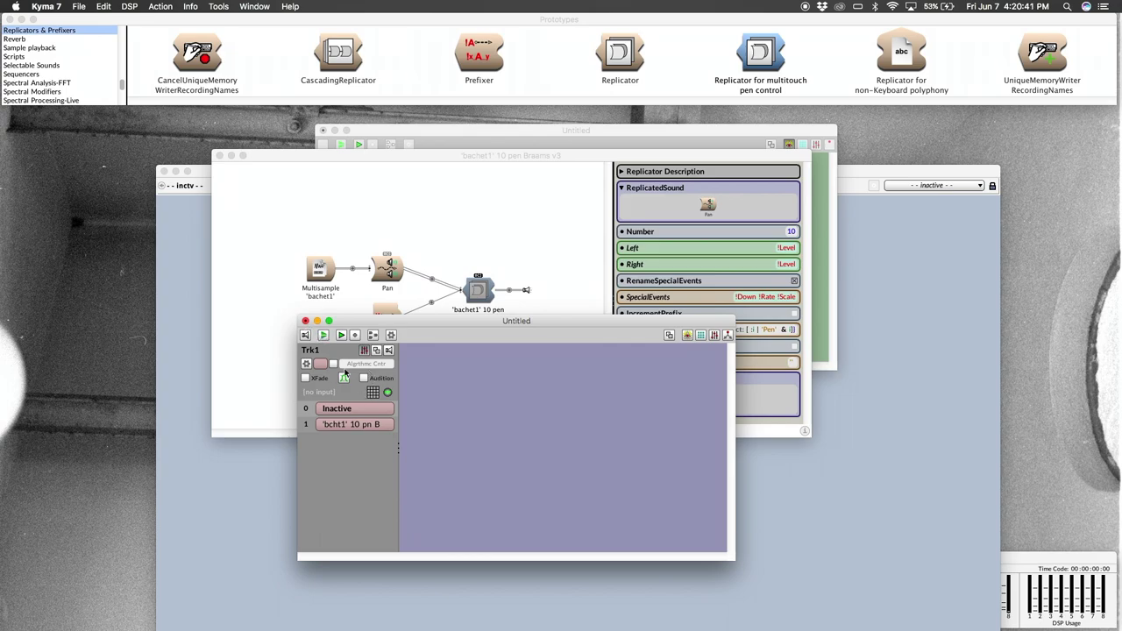
click(305, 321)
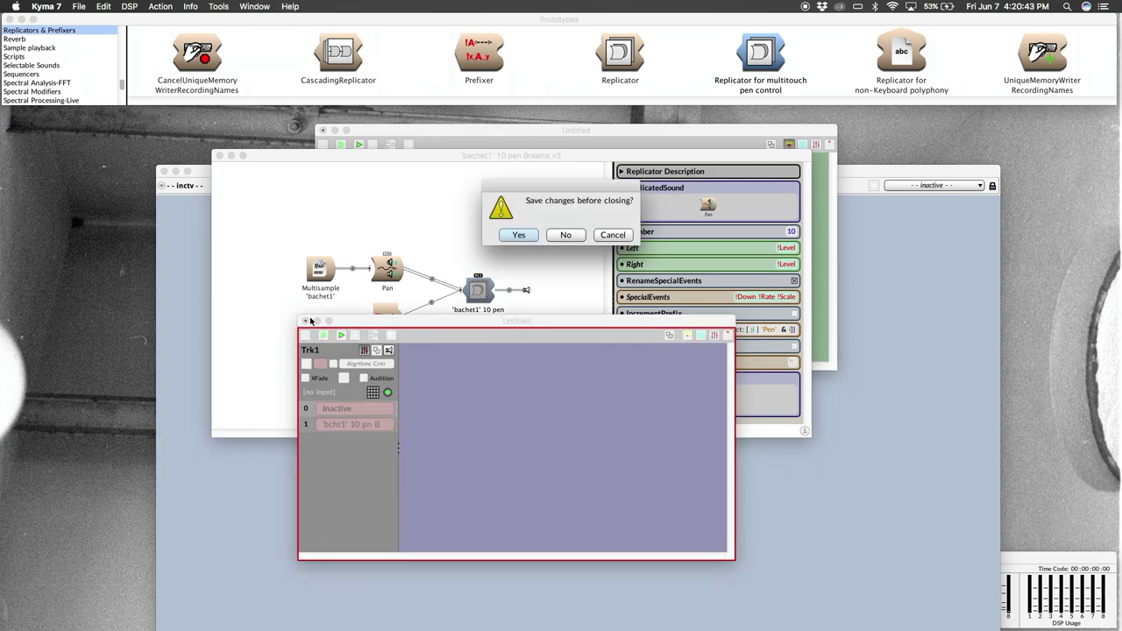
click(568, 237)
- Close the bachet1 editor and move the four-track multigrid window down and left
click(219, 156)
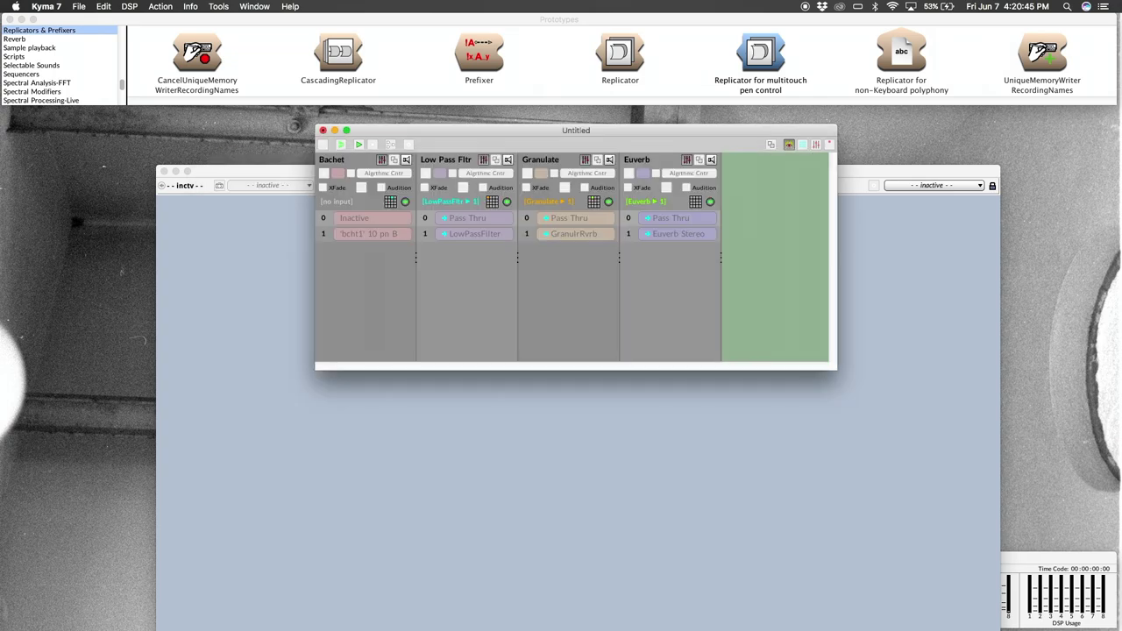
click(258, 254)
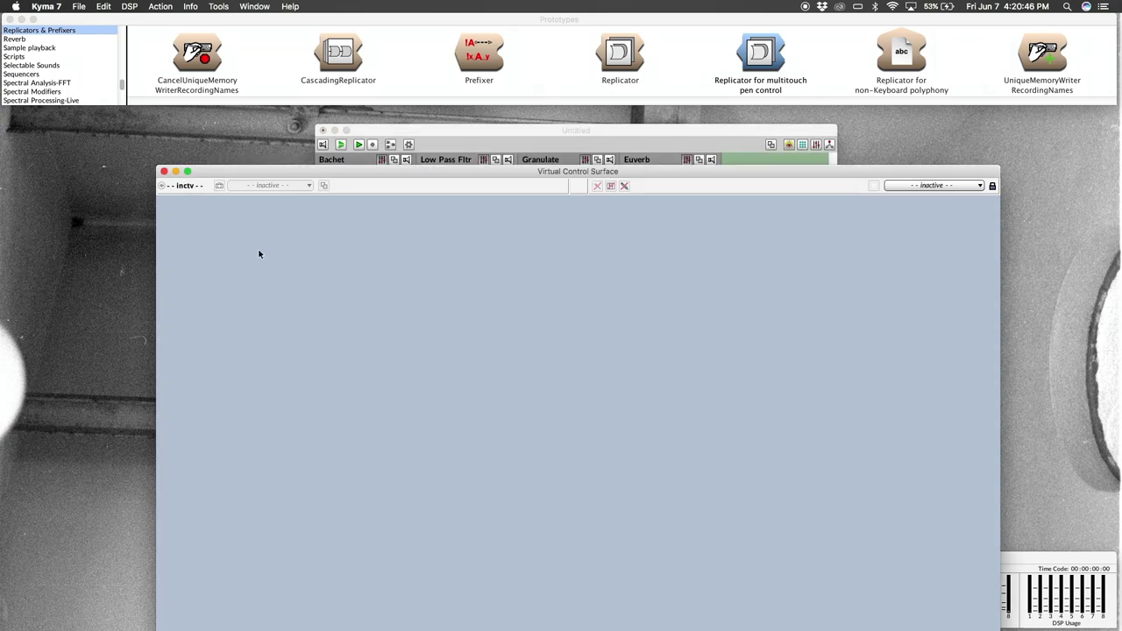
click(419, 131)
drag(419, 131, 394, 183)
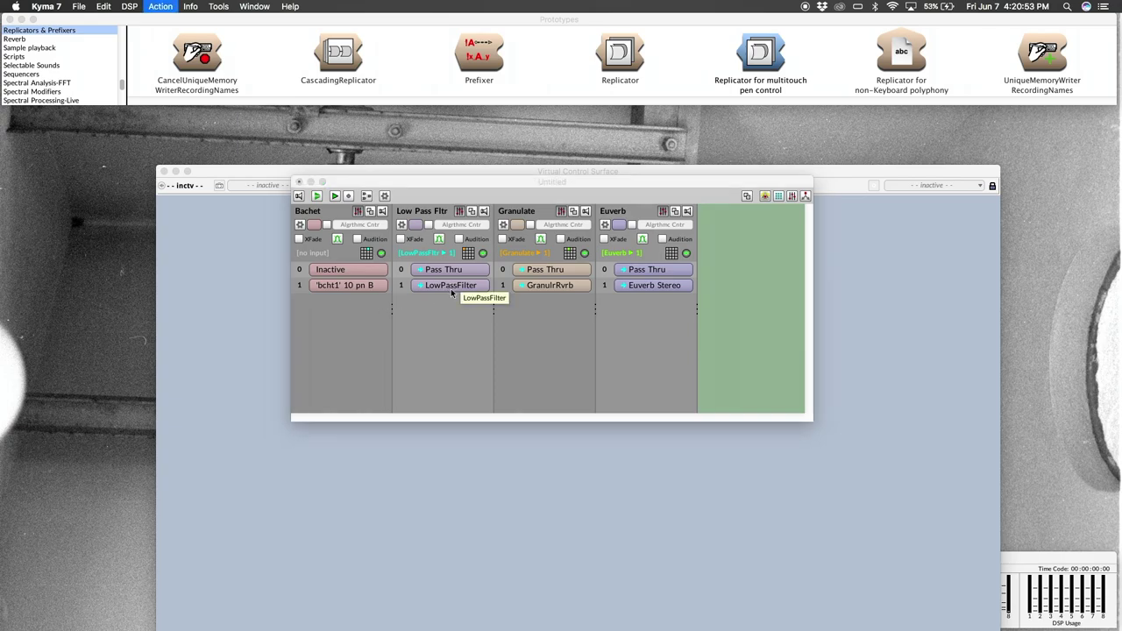
- Search for 'lowpa' and pick LowPassFilter to reveal it among the Filters prototypes
key(super+f)
text(lowpass)
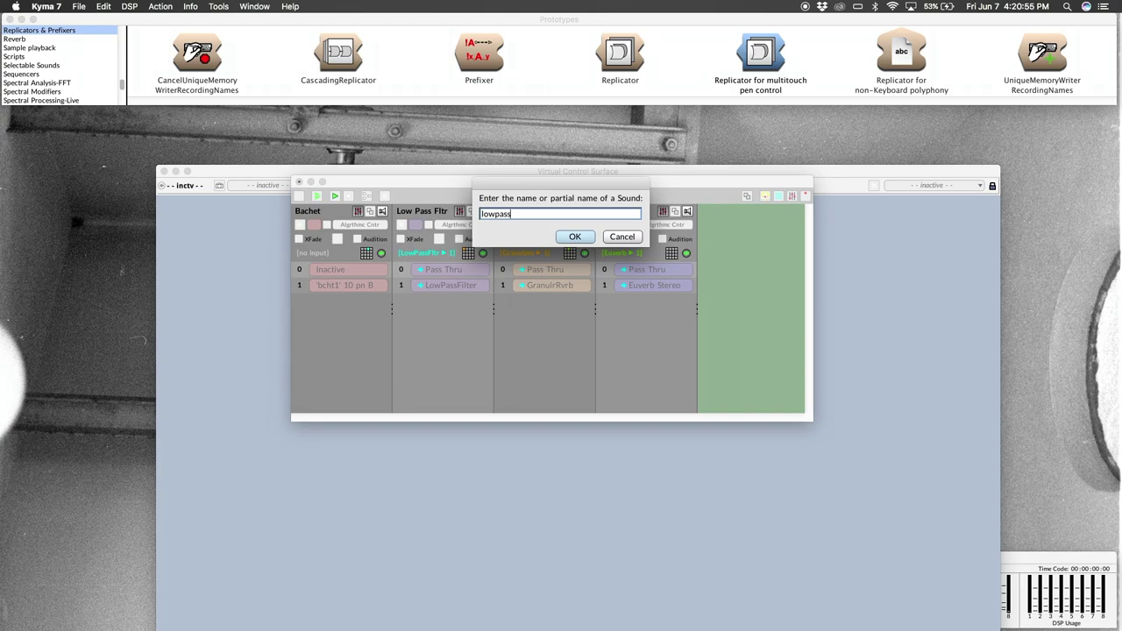
key(Return)
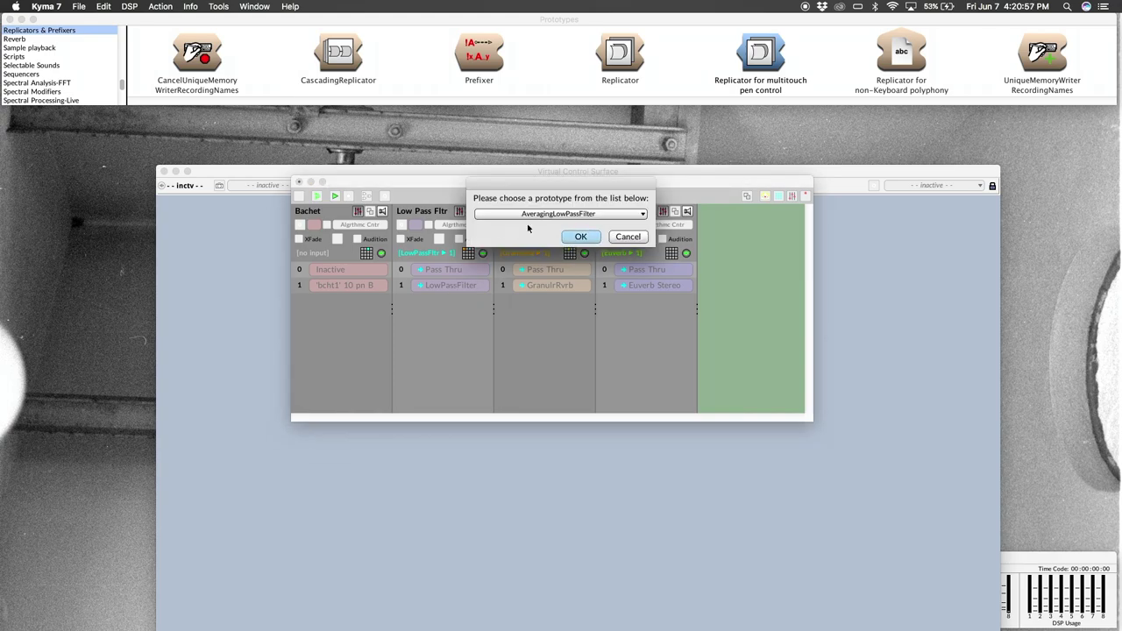
click(532, 214)
click(531, 250)
click(577, 242)
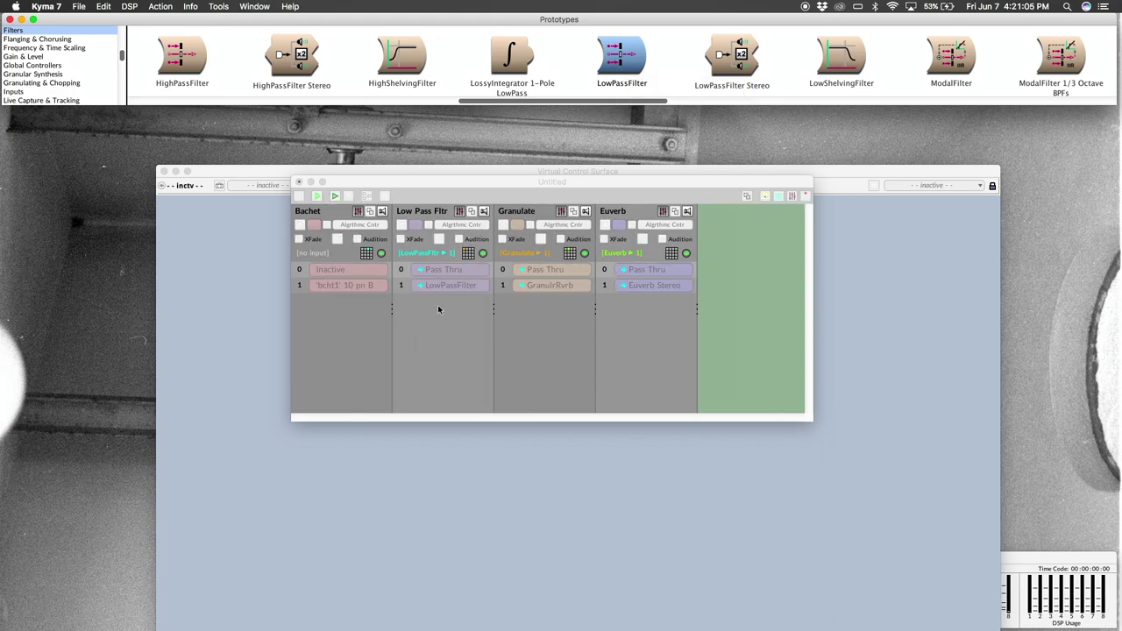
- Find the GranularReverb prototype by searching 'granularreverb'
key(super+f)
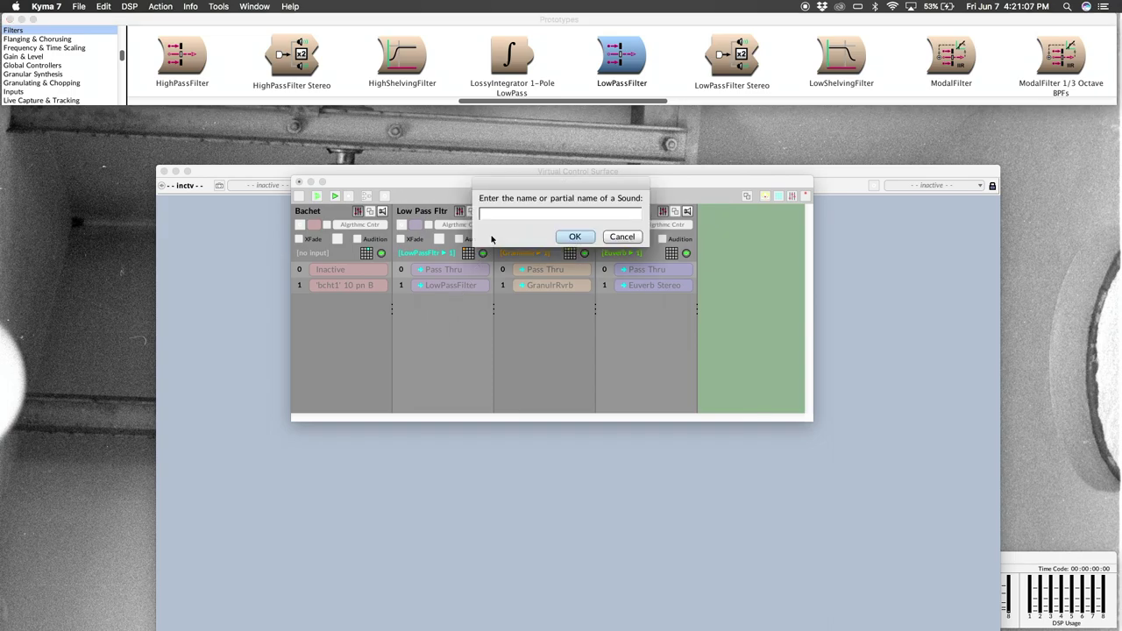
text(granula)
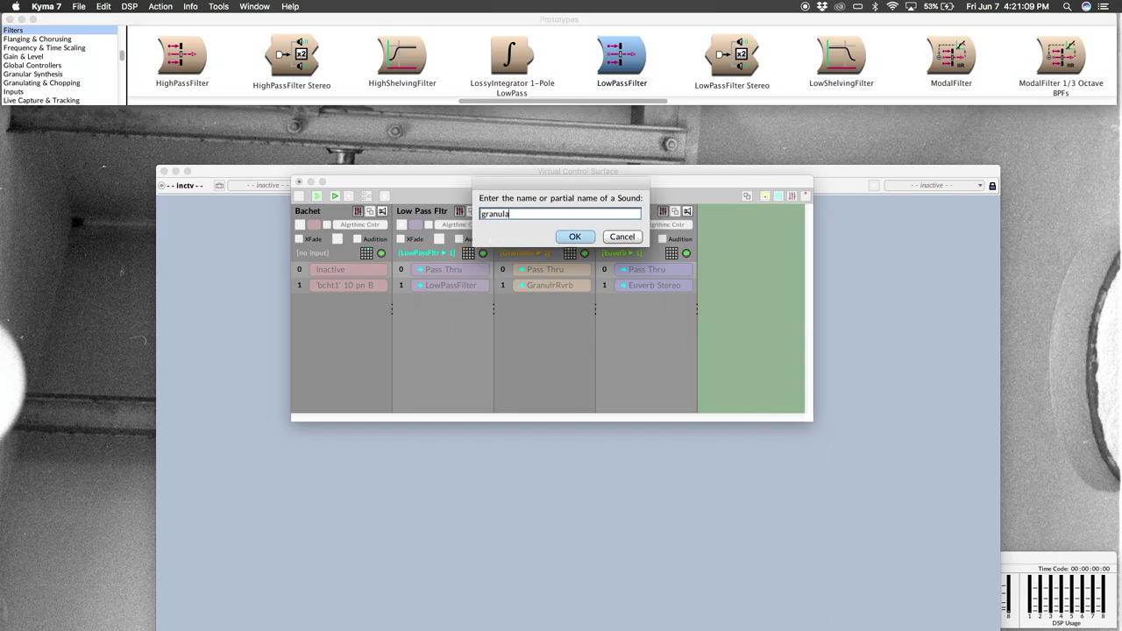
text(rreverb)
key(Return)
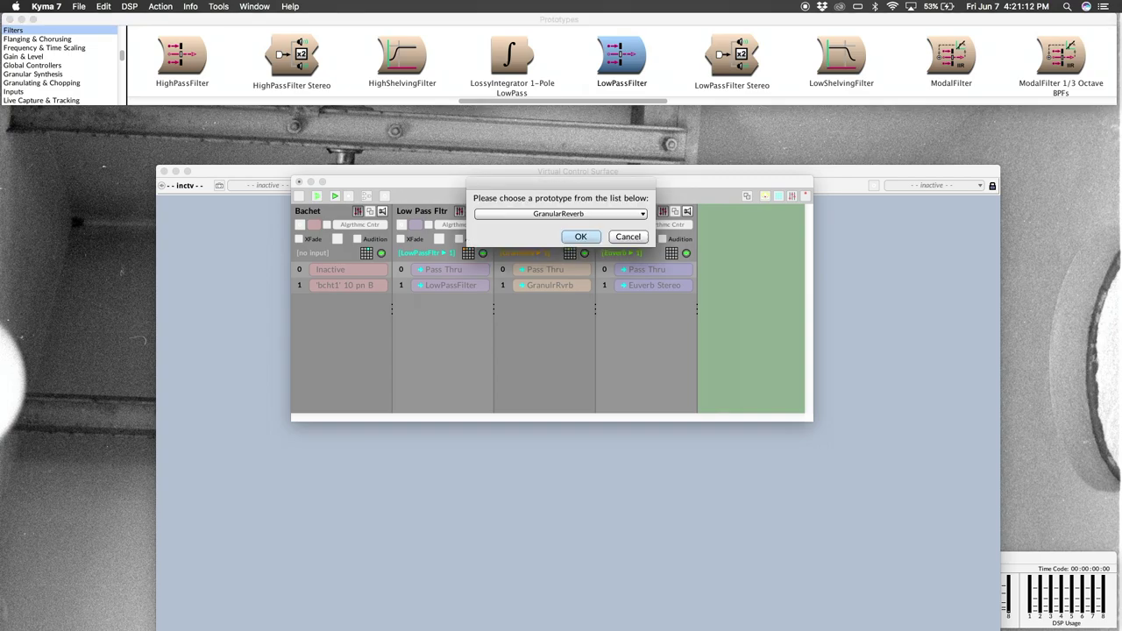
click(593, 240)
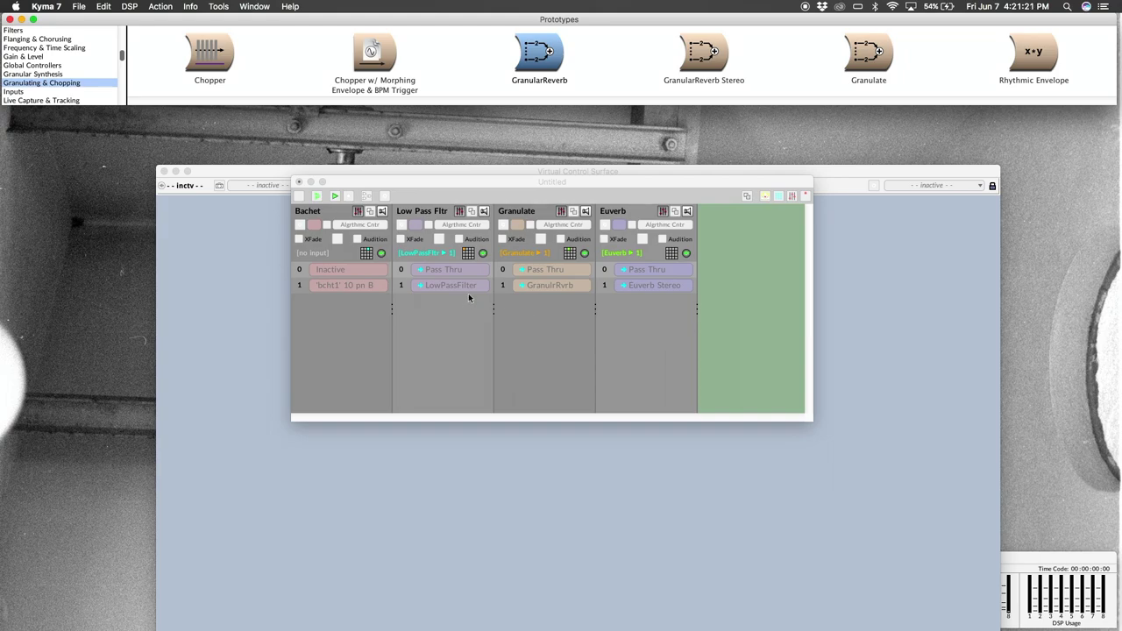
- Find the Euverb Stereo prototype by searching 'euverb stereo', then return to the multigrid
key(ctrl+b)
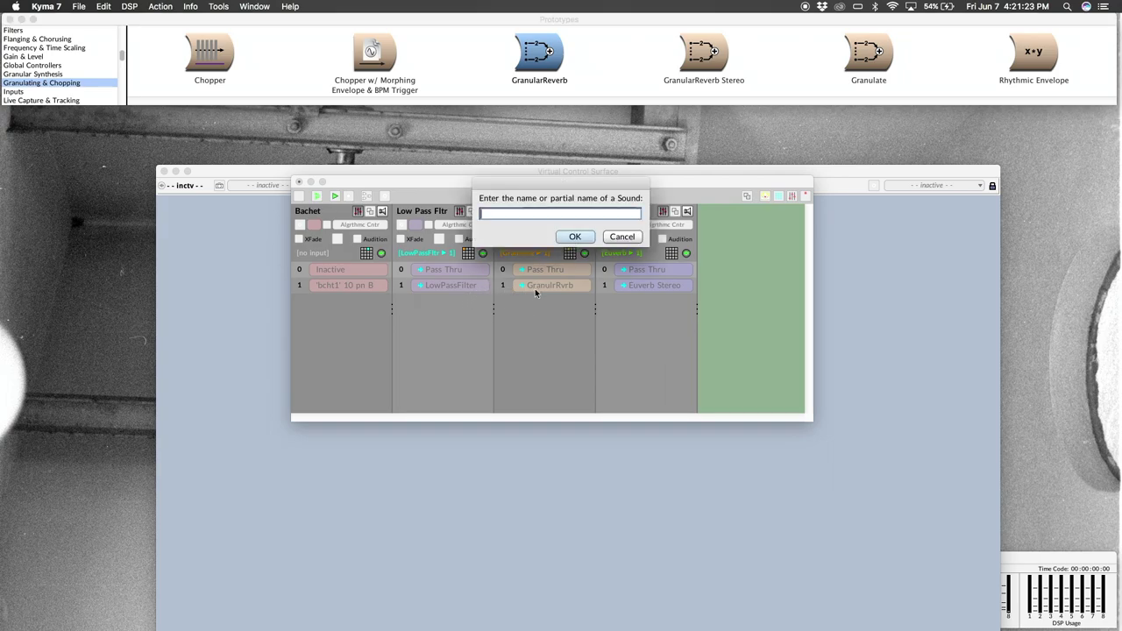
text(euverb stereo)
key(Return)
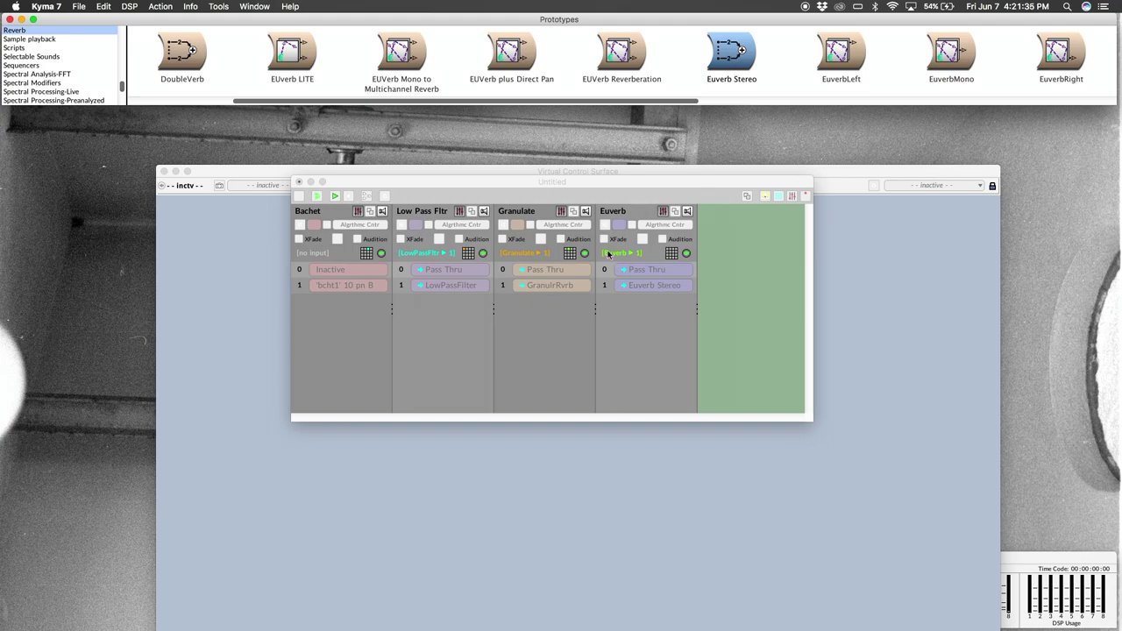
click(570, 187)
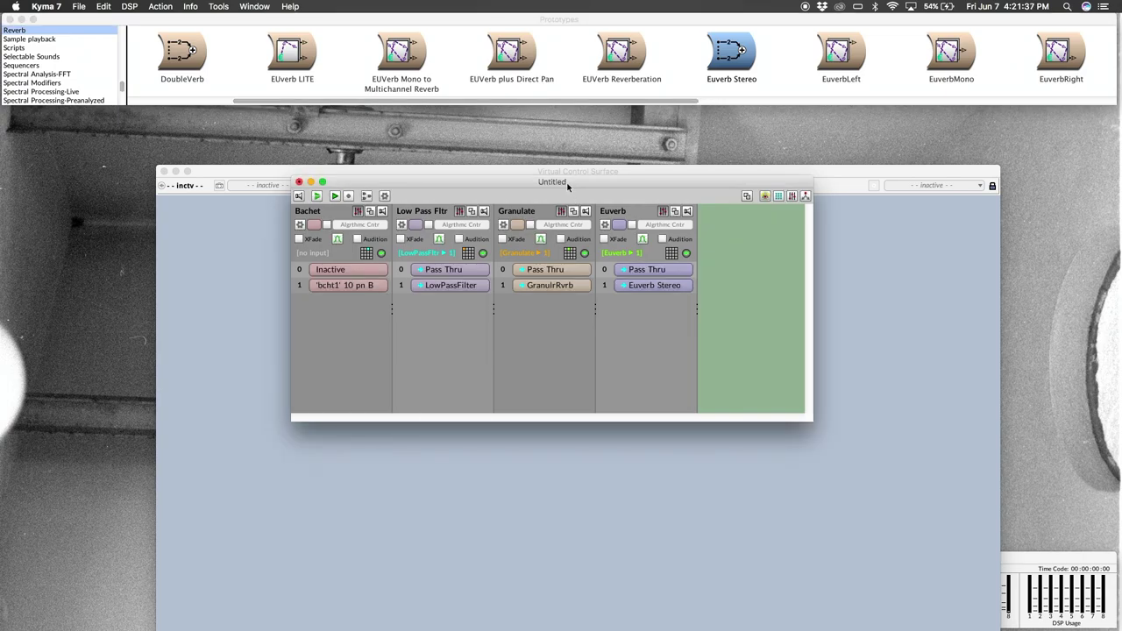
- Move the multigrid up-left and start a new submix for Bachet's output, then cancel it
drag(568, 186, 530, 151)
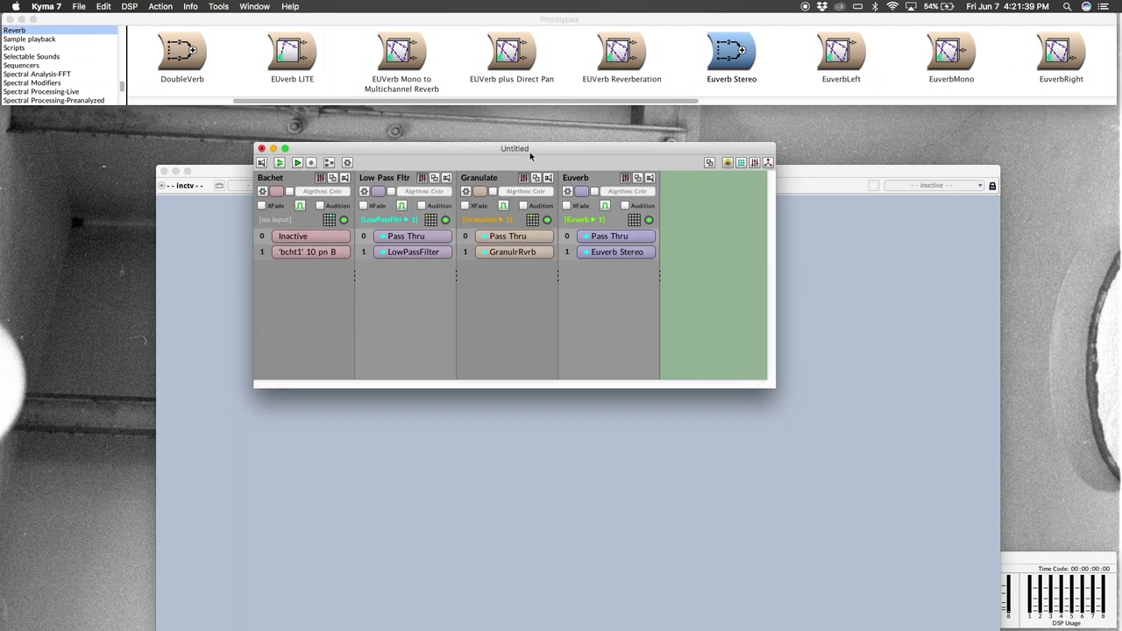
click(329, 220)
mouse_move(330, 220)
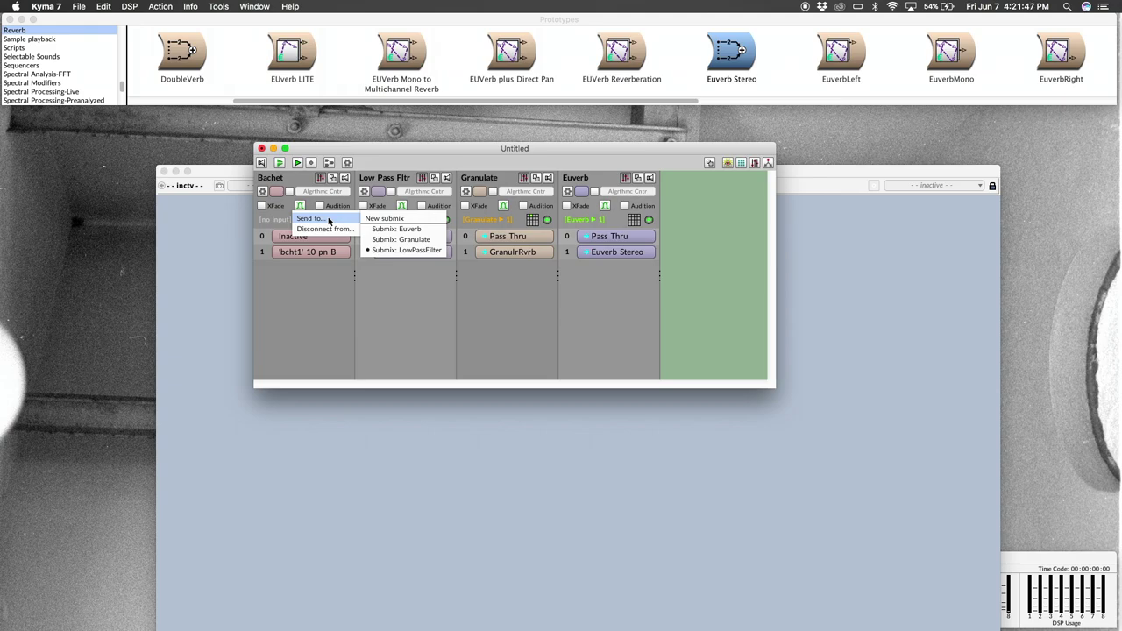
click(374, 219)
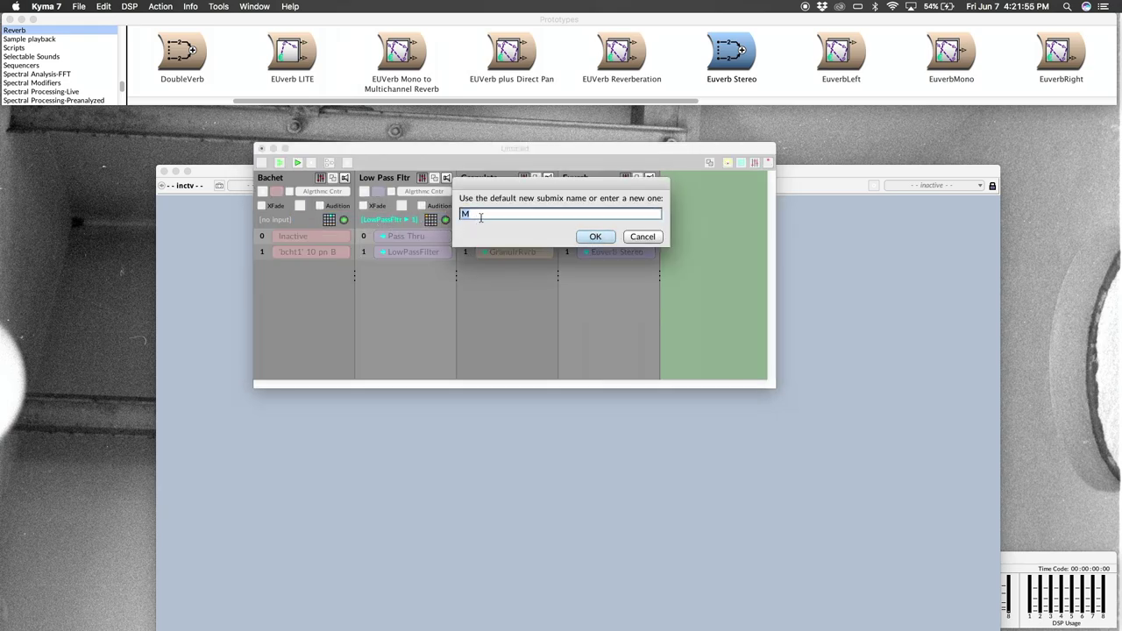
click(647, 237)
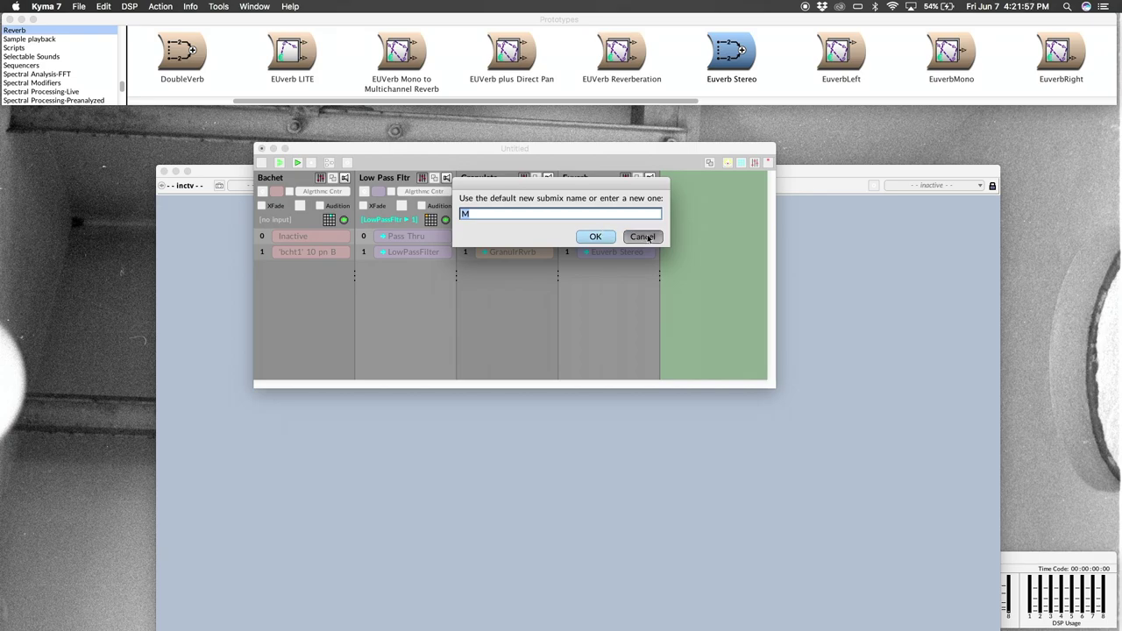
- Set the Granulate track's audio input to Submix: LowPassFilter
click(391, 223)
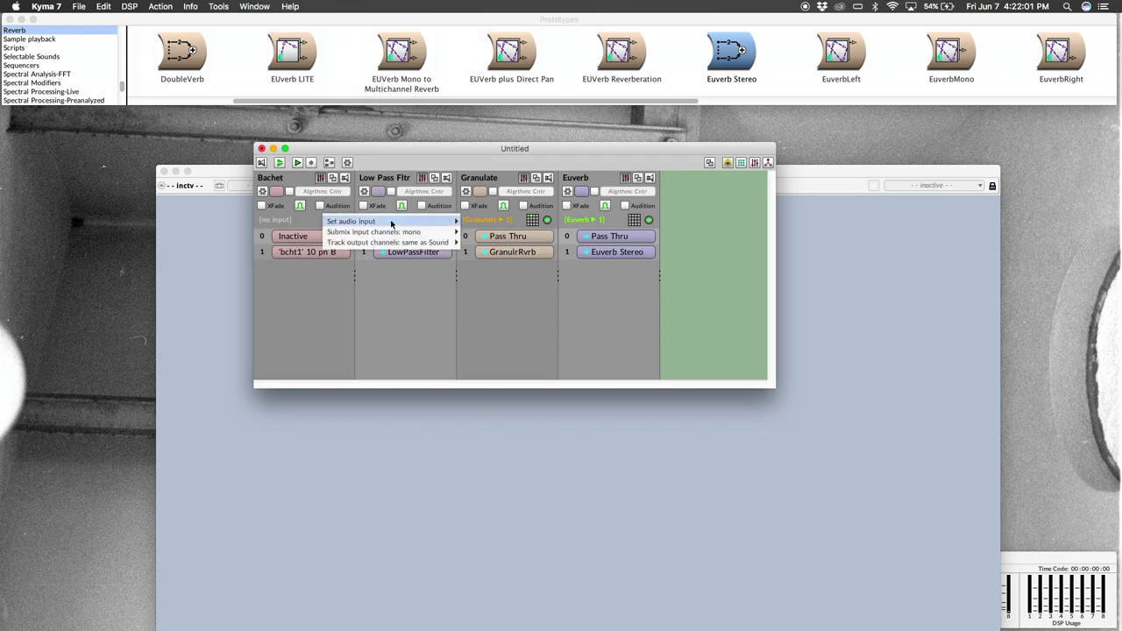
click(391, 222)
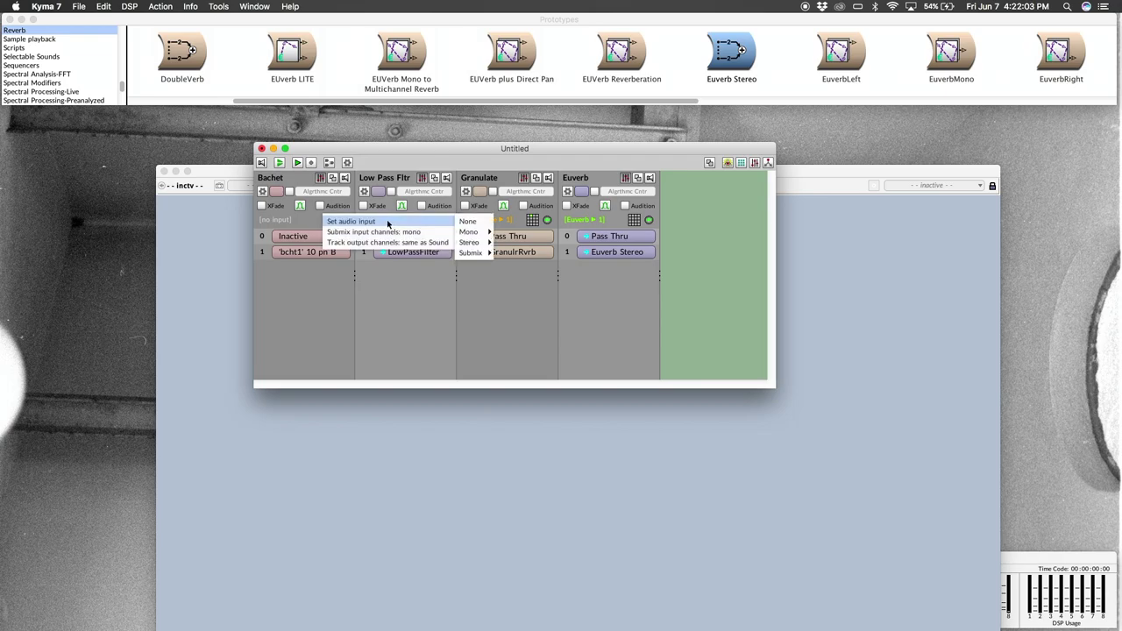
mouse_move(470, 254)
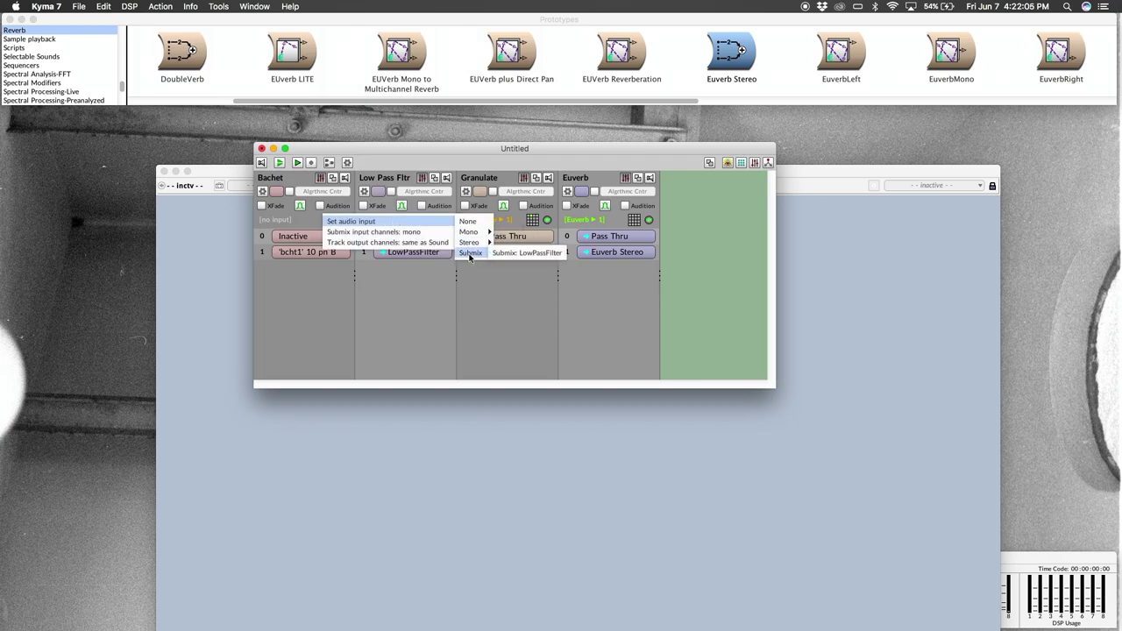
click(543, 254)
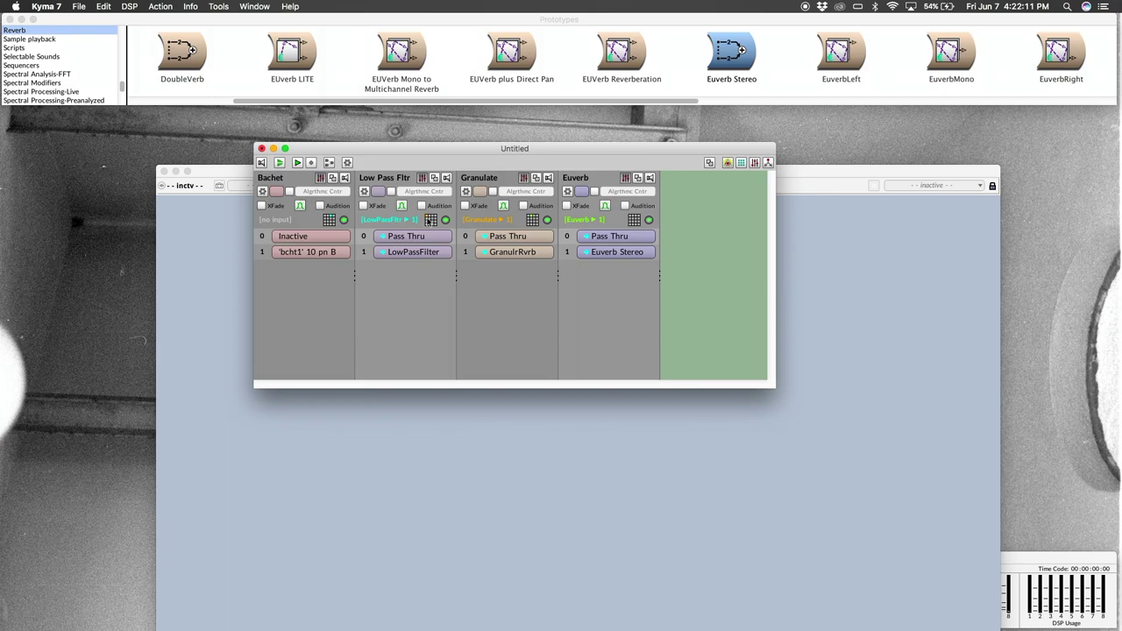
- Send Low Pass Fltr to Submix: Granulate and set Euverb's input to Submix: Granulate
click(430, 221)
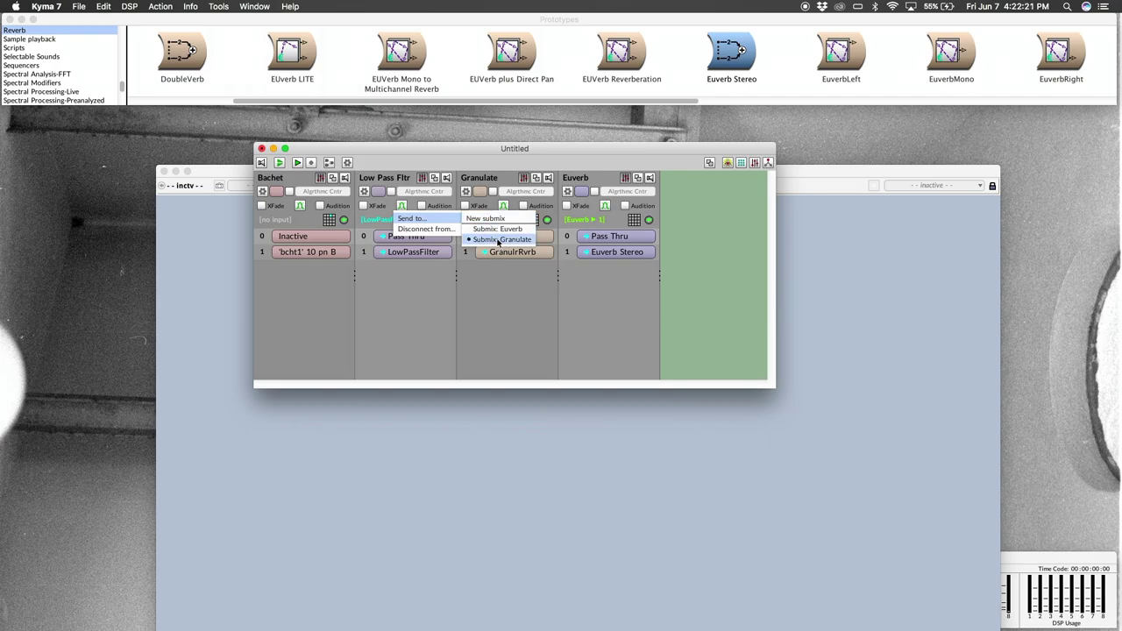
click(506, 281)
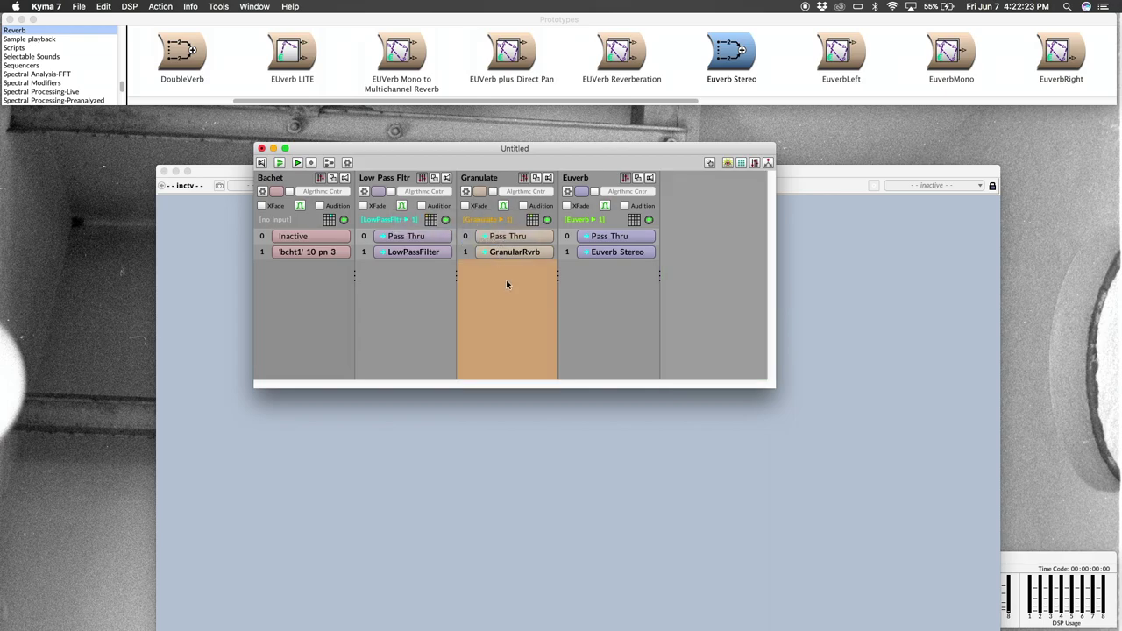
click(483, 221)
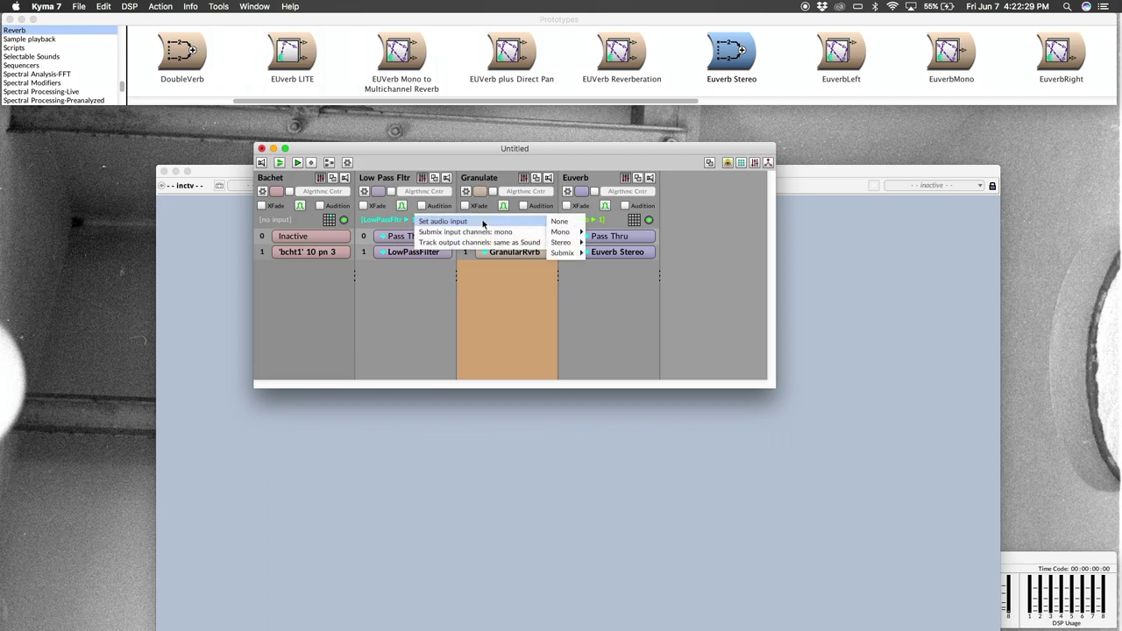
mouse_move(567, 255)
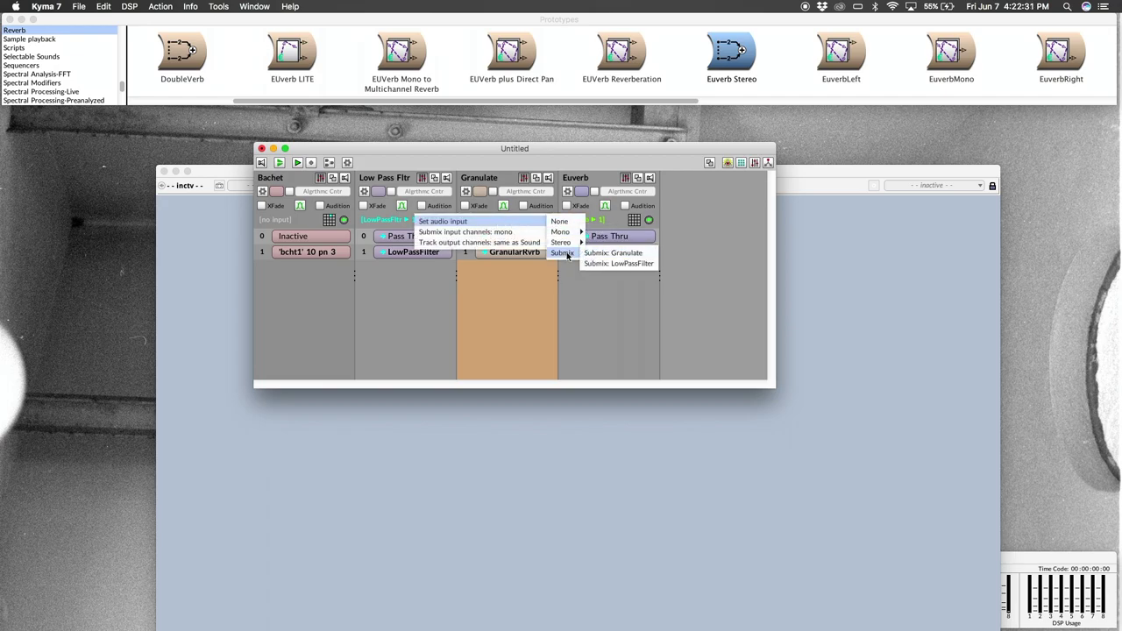
click(622, 255)
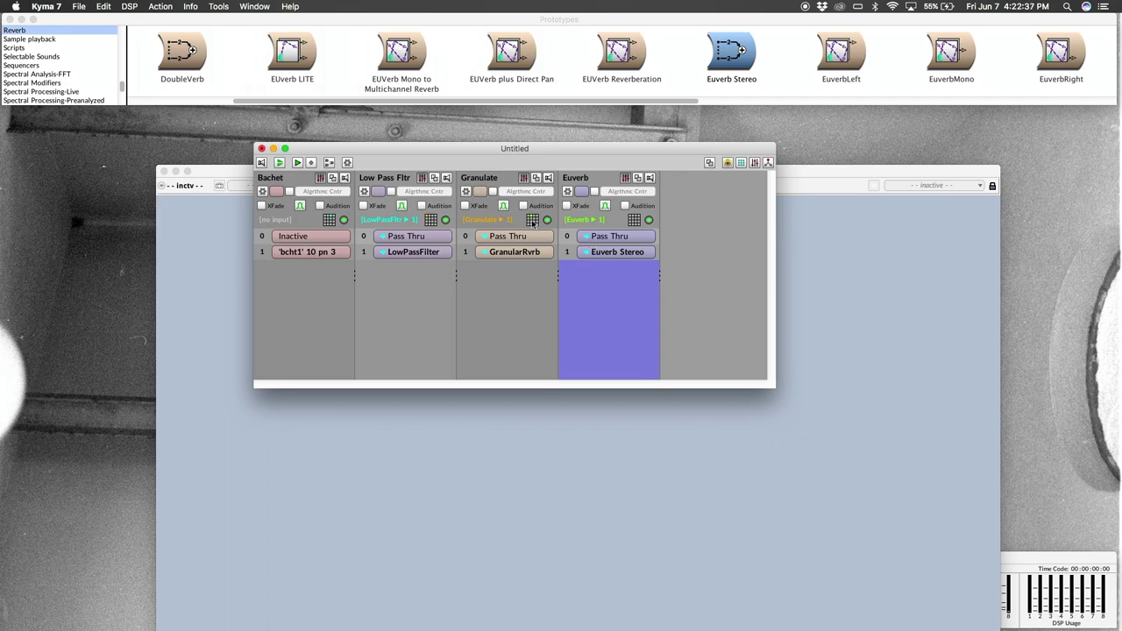
- Send Granulate's output to Submix: Euverb, leaving Euverb's input unchanged, and nudge the window
mouse_move(532, 221)
click(532, 221)
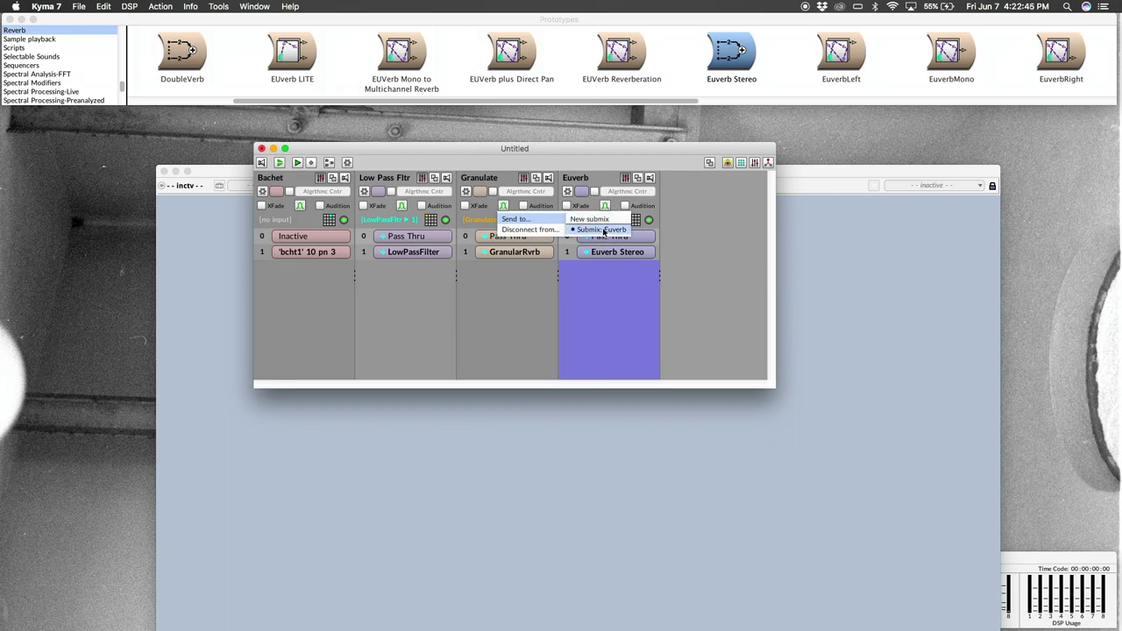
click(604, 231)
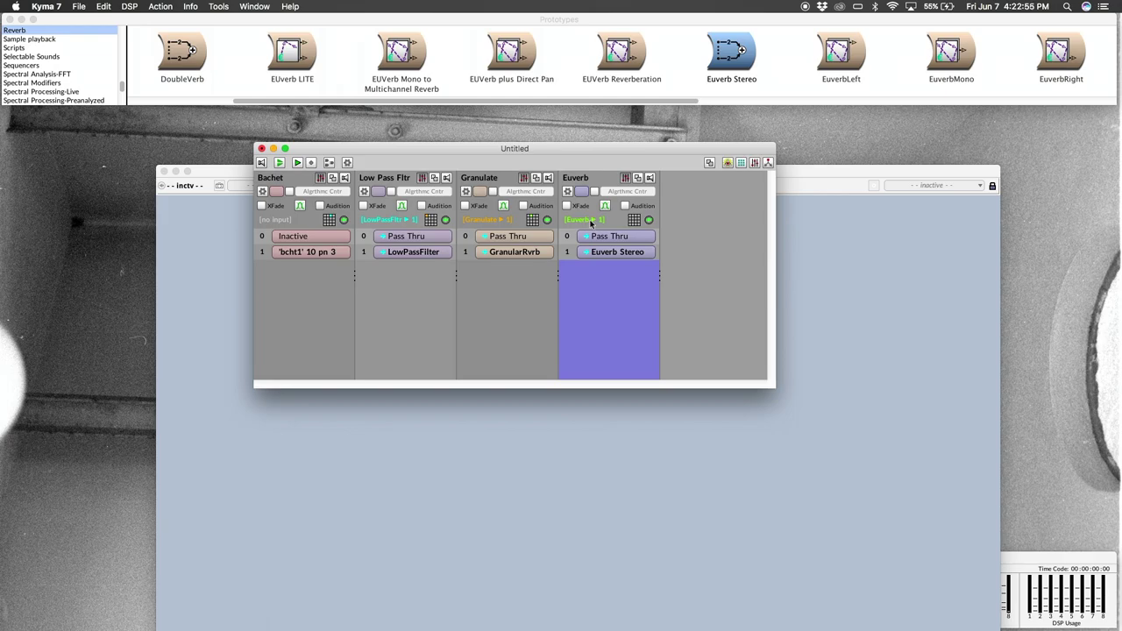
click(591, 221)
mouse_move(670, 255)
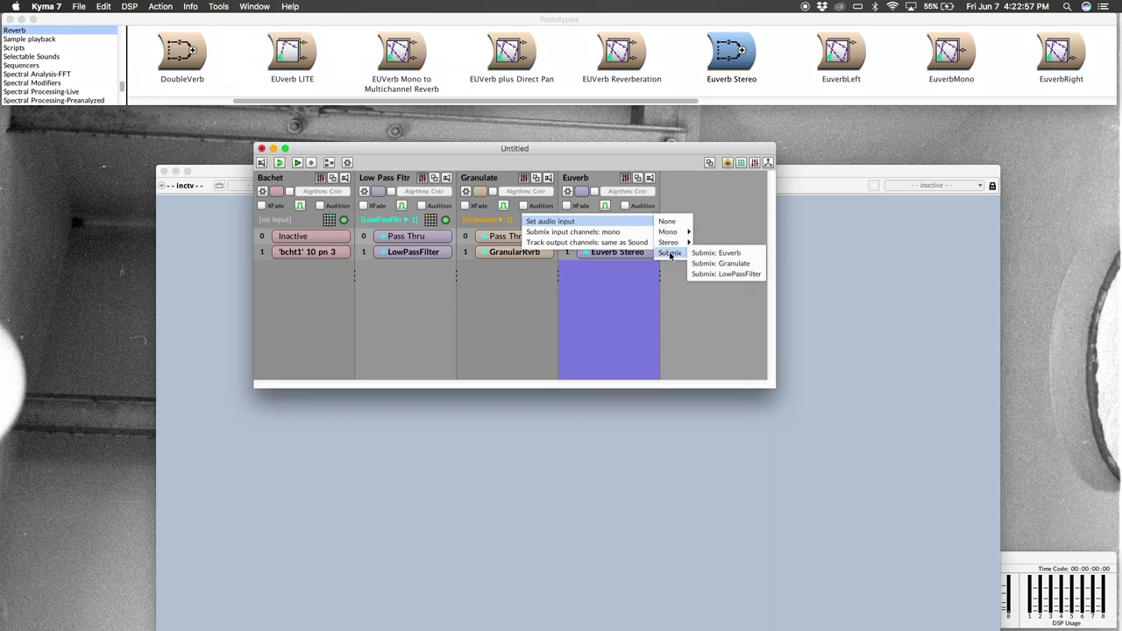
click(628, 322)
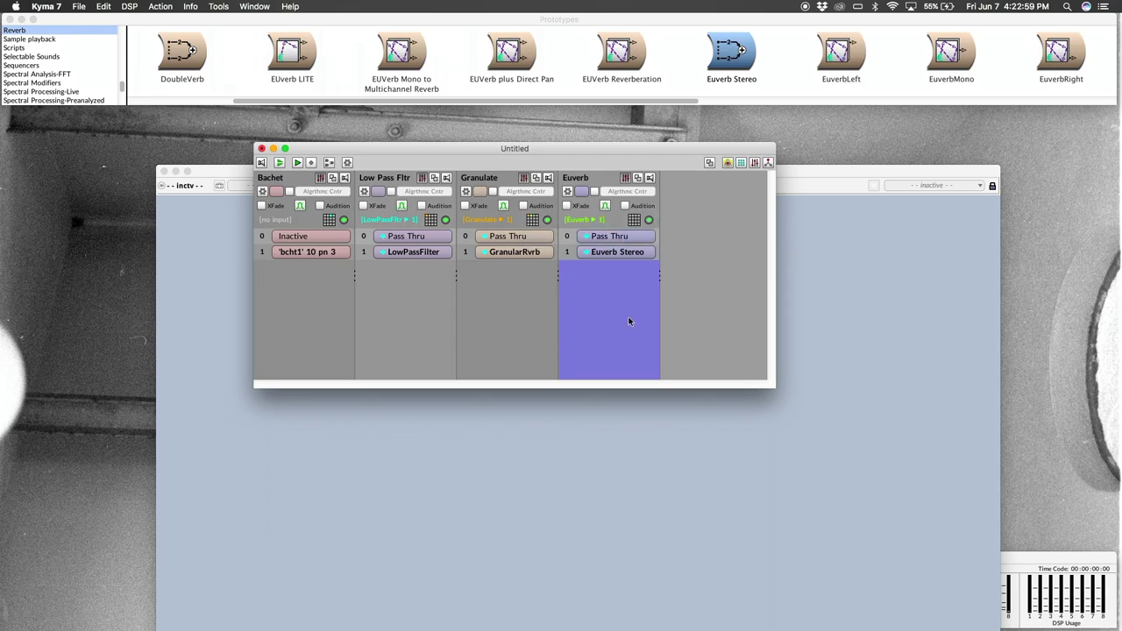
drag(507, 151, 494, 152)
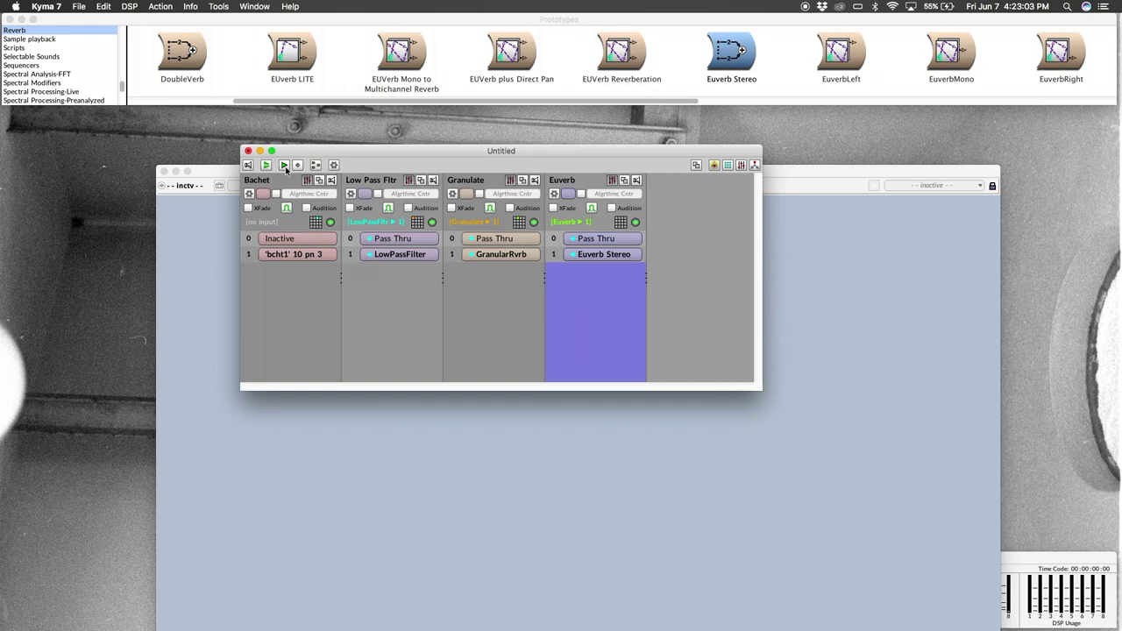
- Compile, load and start the MultiGrid, and move its control surface up under the menu bar
click(285, 166)
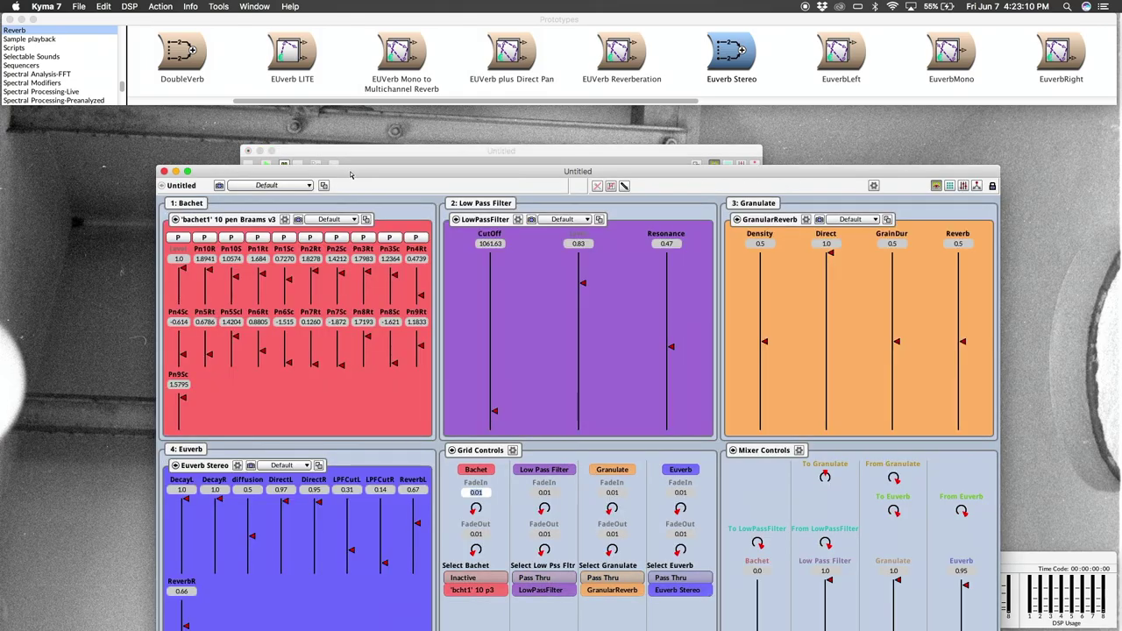
drag(311, 176, 276, 35)
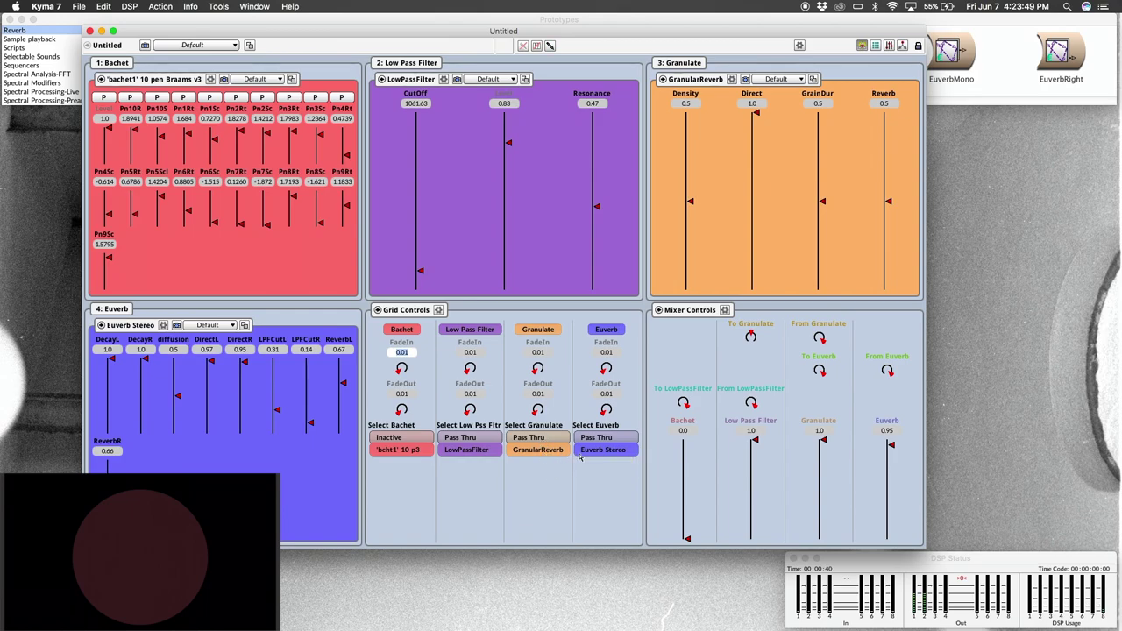
- With Granulate on Pass Thru, set filter CutOff 2861.63 and Resonance 0.66, then restore GranularReverb
click(538, 441)
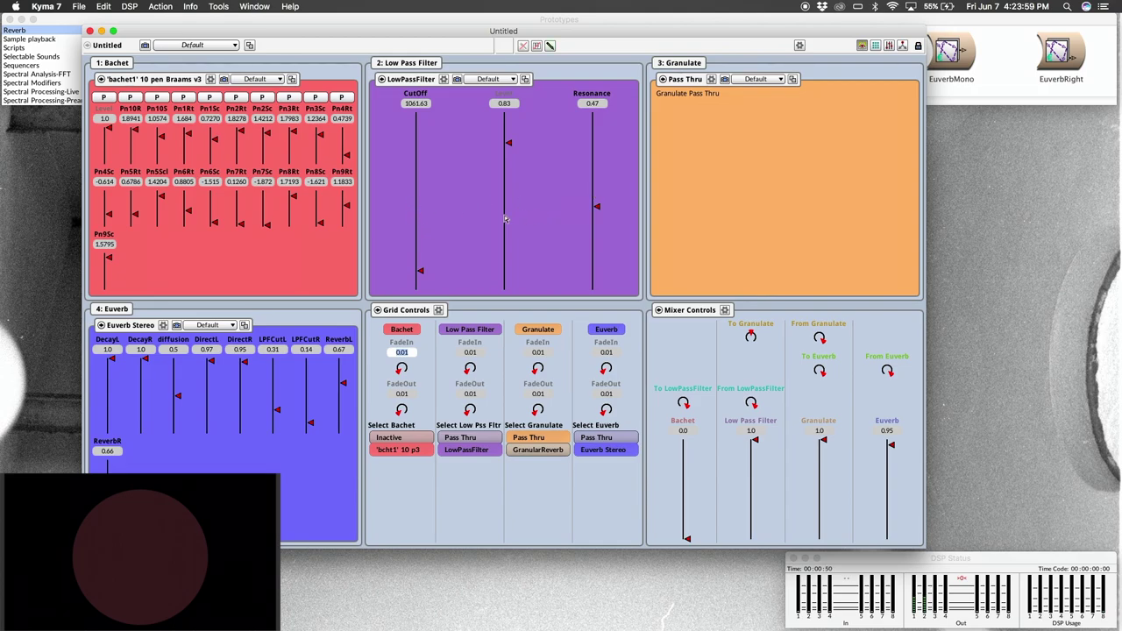
scroll(419, 210, down, 1)
scroll(596, 206, down, 2)
scroll(591, 203, down, 3)
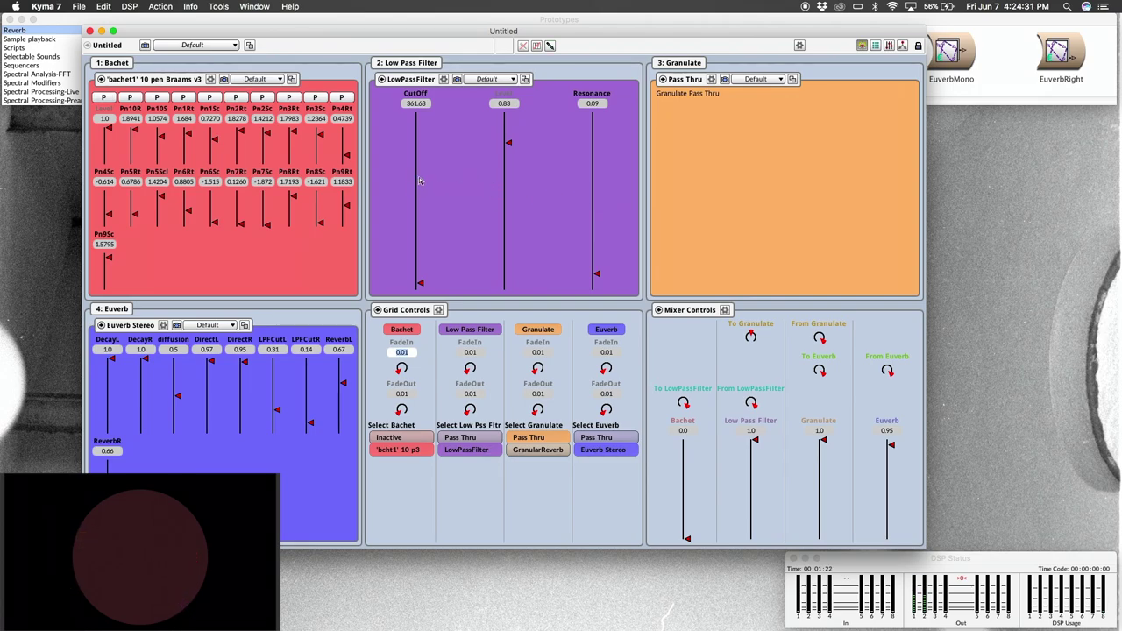
scroll(419, 179, up, 1)
scroll(418, 180, up, 5)
scroll(421, 180, down, 1)
scroll(592, 198, up, 4)
scroll(592, 198, up, 8)
scroll(591, 198, up, 4)
scroll(592, 198, up, 1)
scroll(592, 198, up, 1)
click(551, 451)
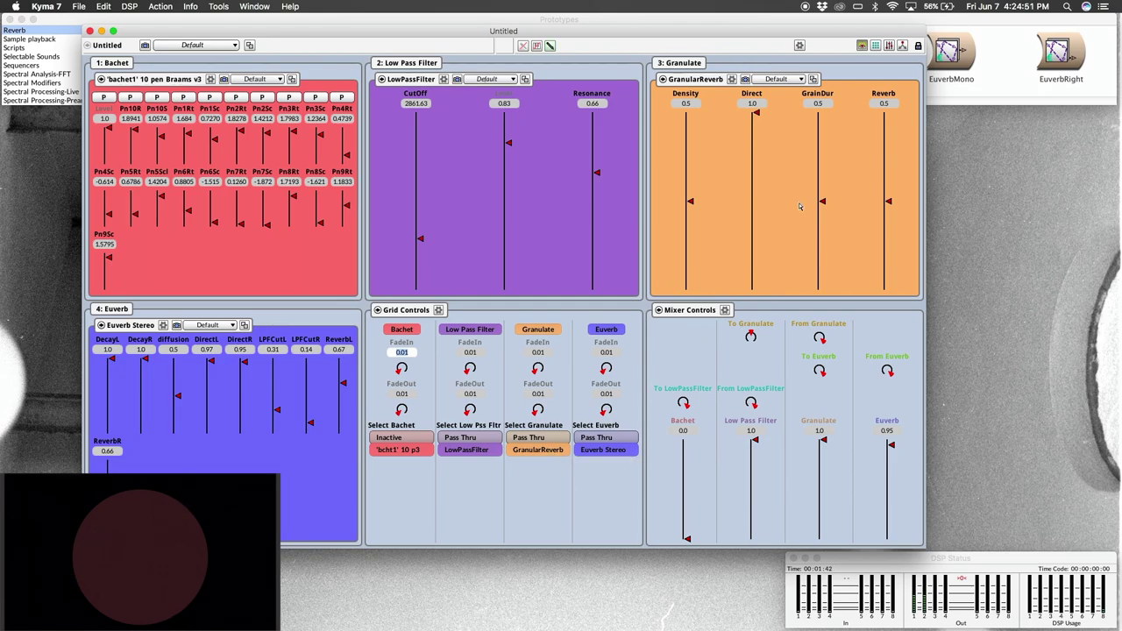
- Set GrainDur to 0.07, raise Density and Reverb to 0.85, and set Euverb mix to 1.0
click(814, 178)
drag(701, 154, 690, 154)
click(691, 153)
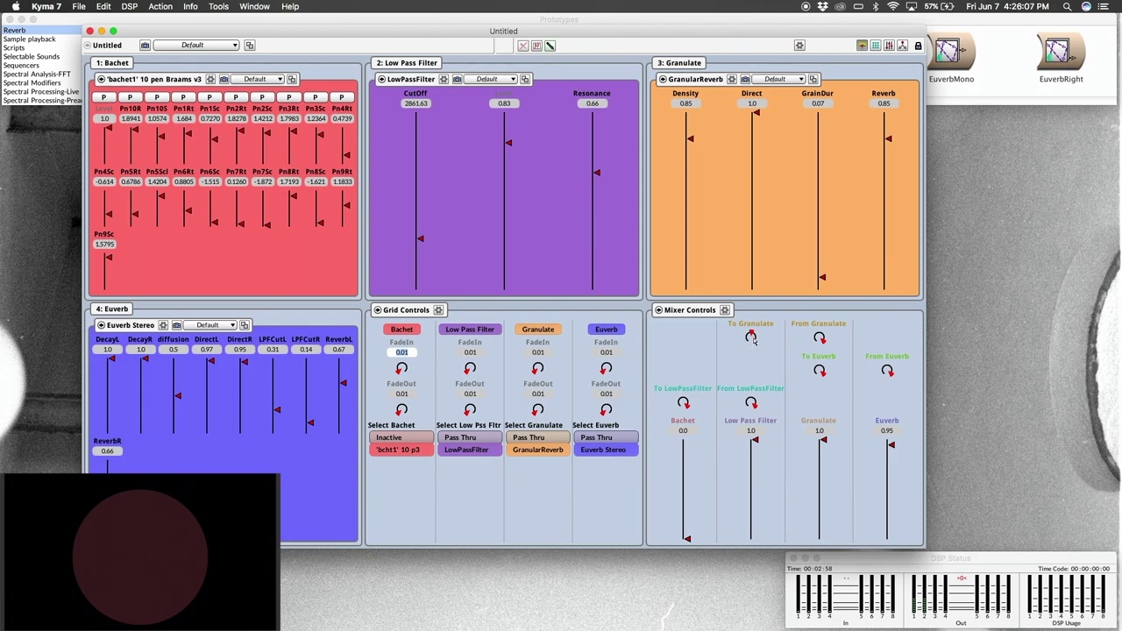
click(893, 451)
- Lower the low pass filter to Resonance 0.18 and CutOff 700.0
drag(602, 173, 601, 172)
drag(415, 170, 413, 170)
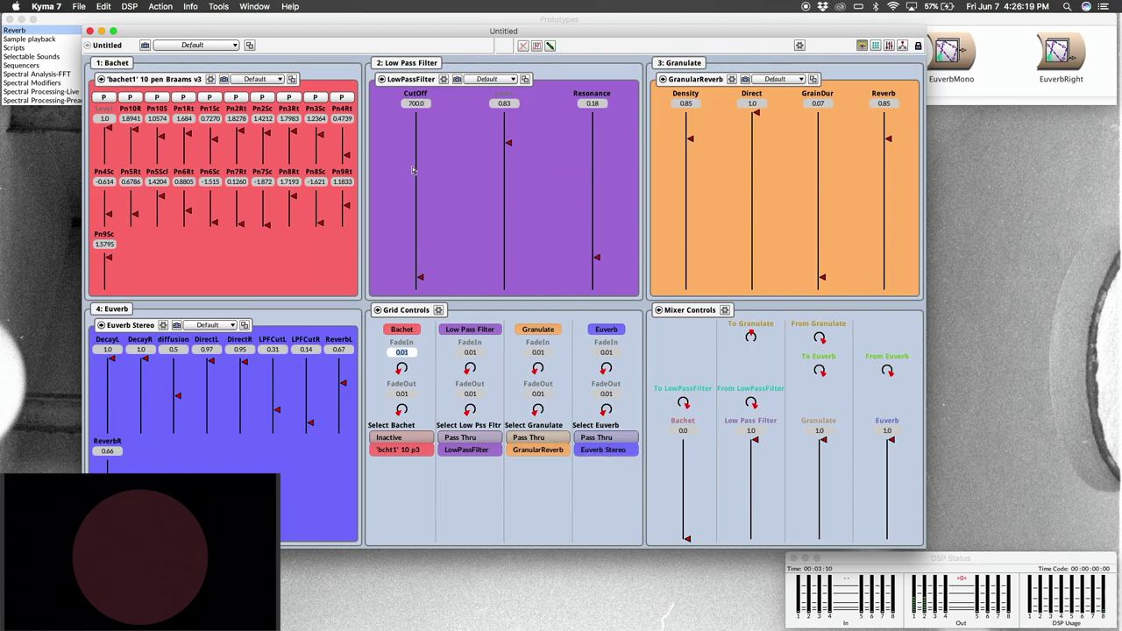